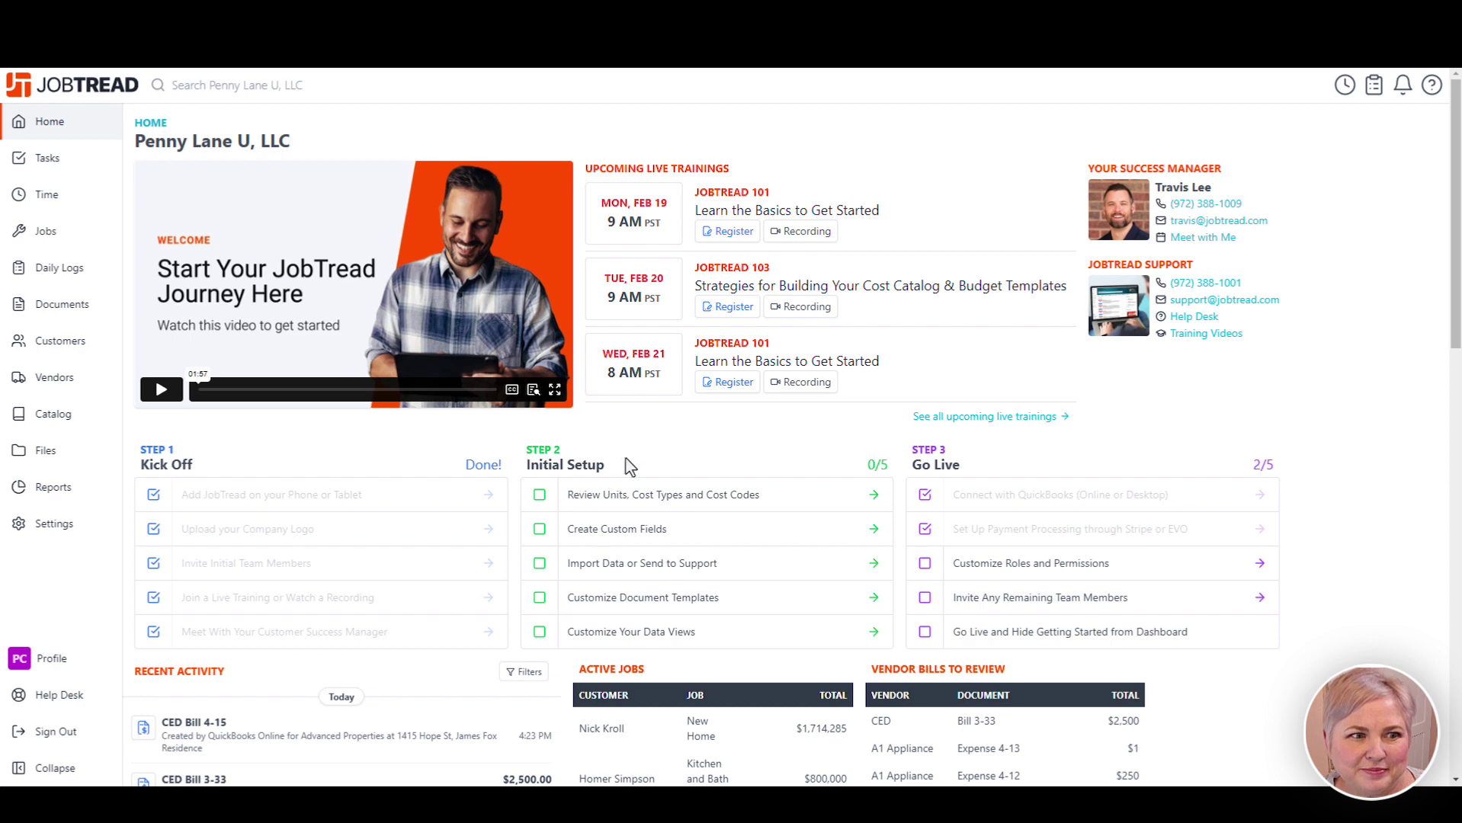
{"action": "left_click", "coordinate": [47, 241]}
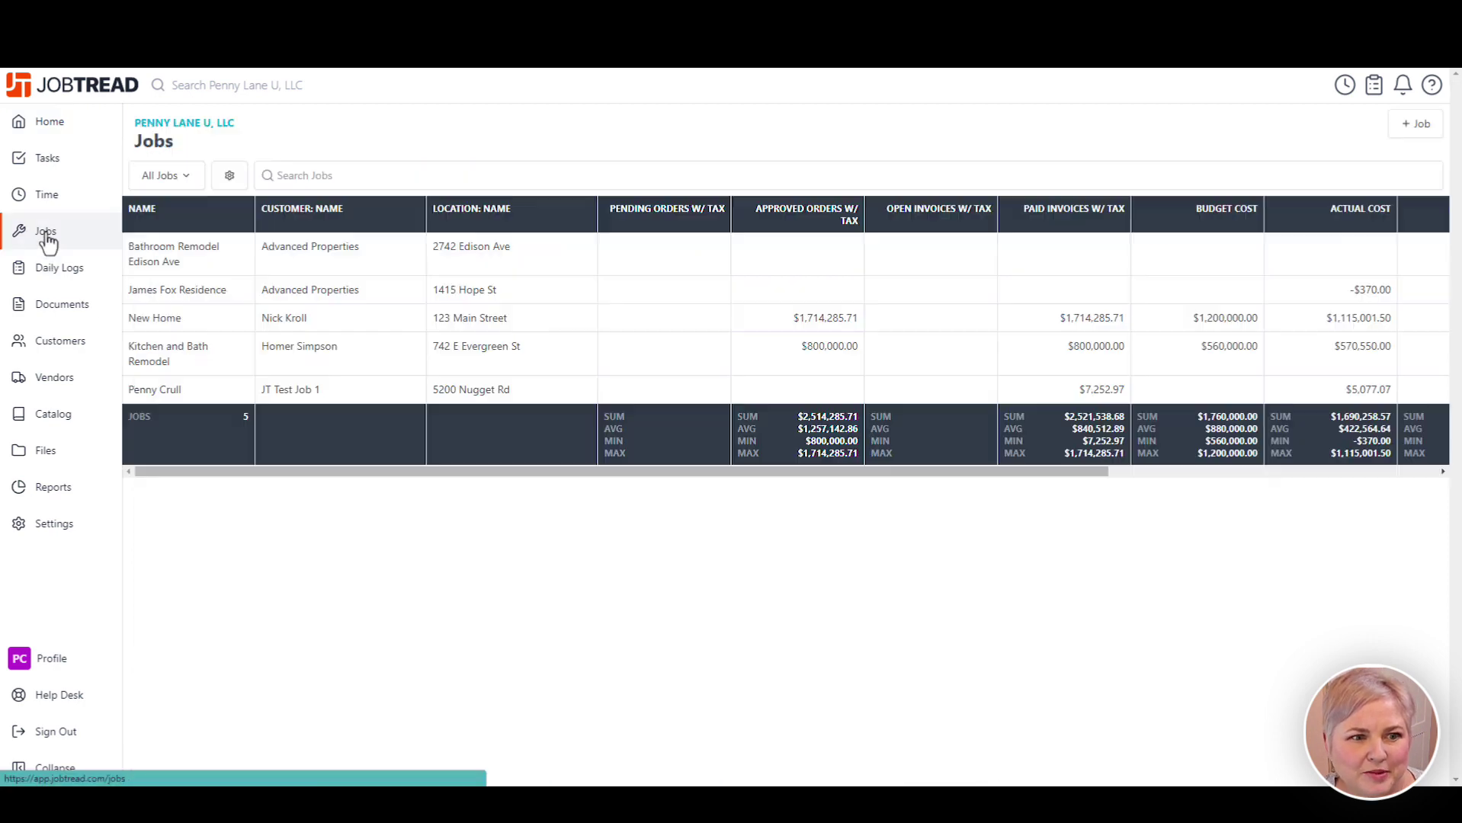
{"action": "left_click", "coordinate": [344, 301]}
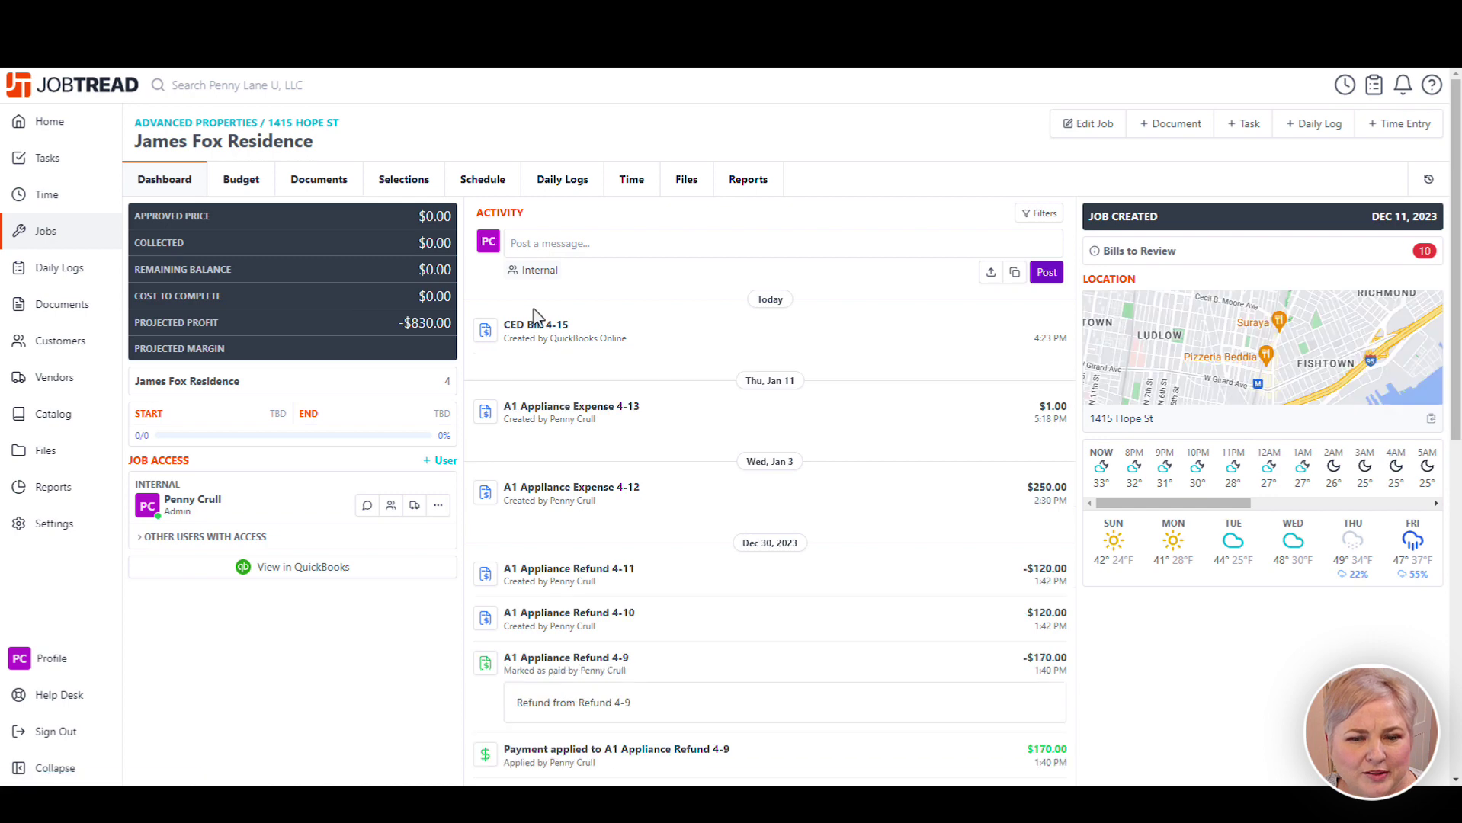
{"action": "left_click", "coordinate": [1160, 137]}
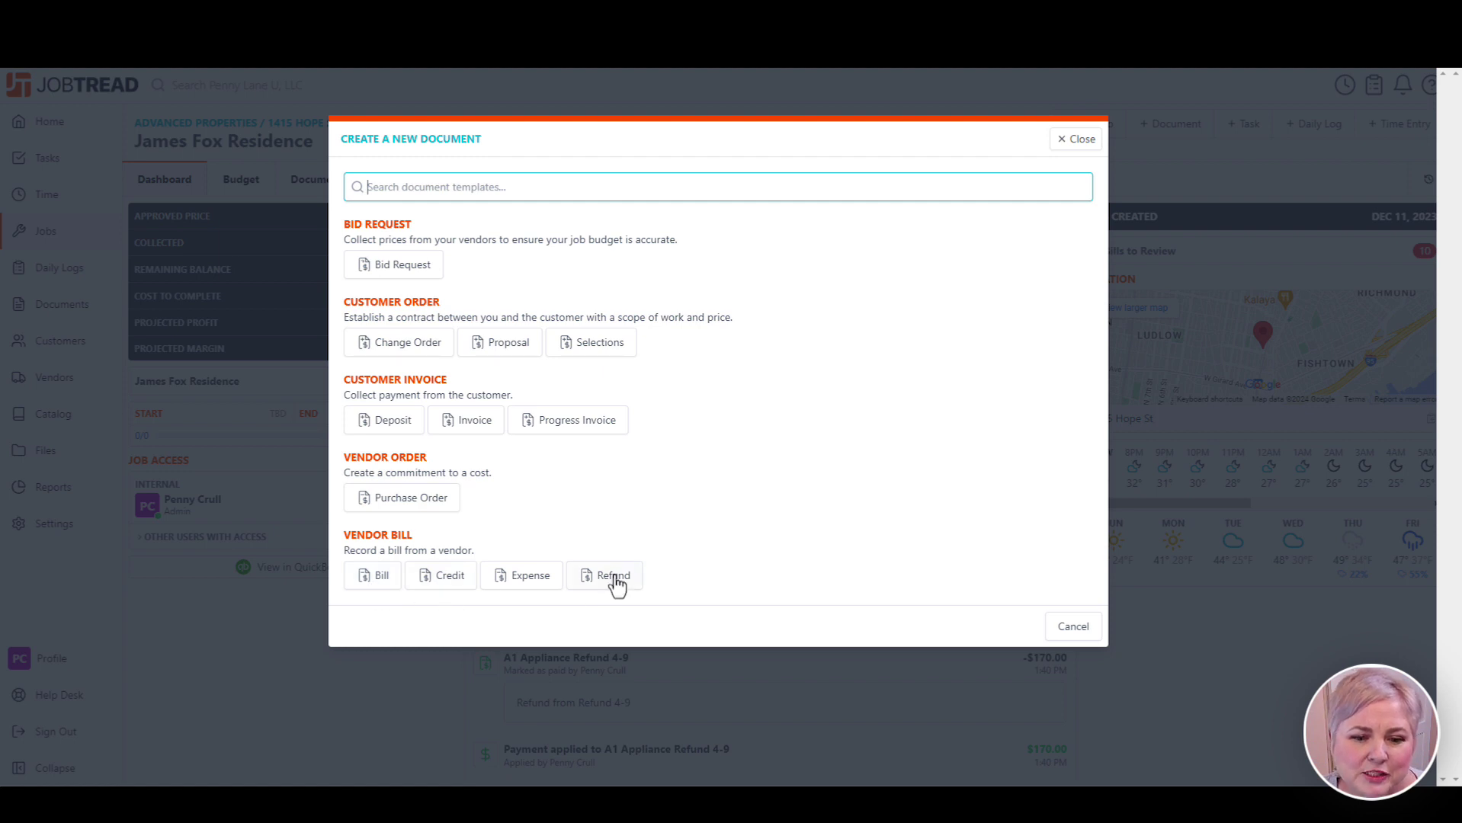
Step: Make it a CED bill with 1200.00 against 06.2 Framing Materials
{"action": "left_click", "coordinate": [372, 577]}
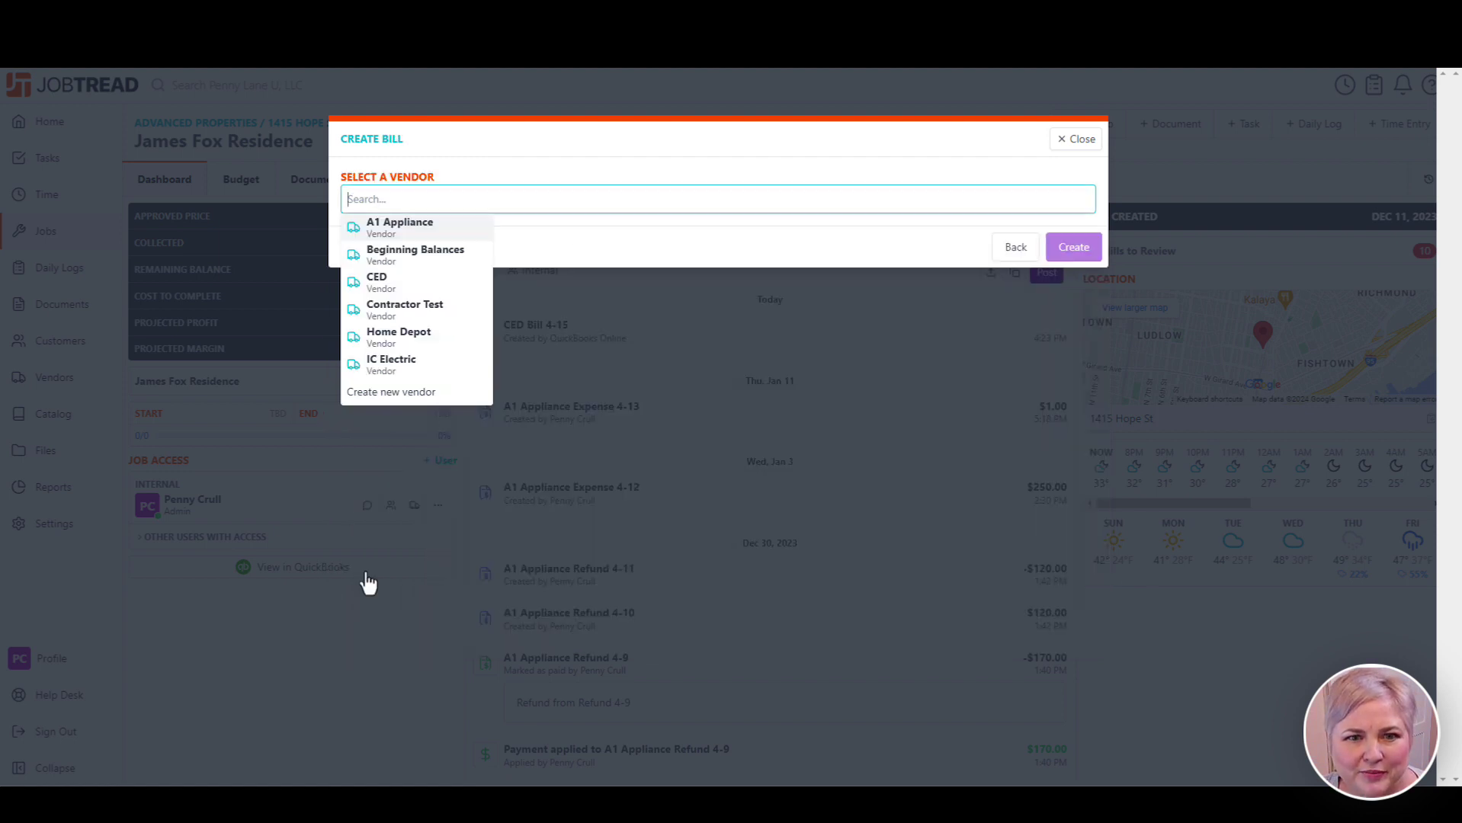
{"action": "left_click", "coordinate": [424, 290]}
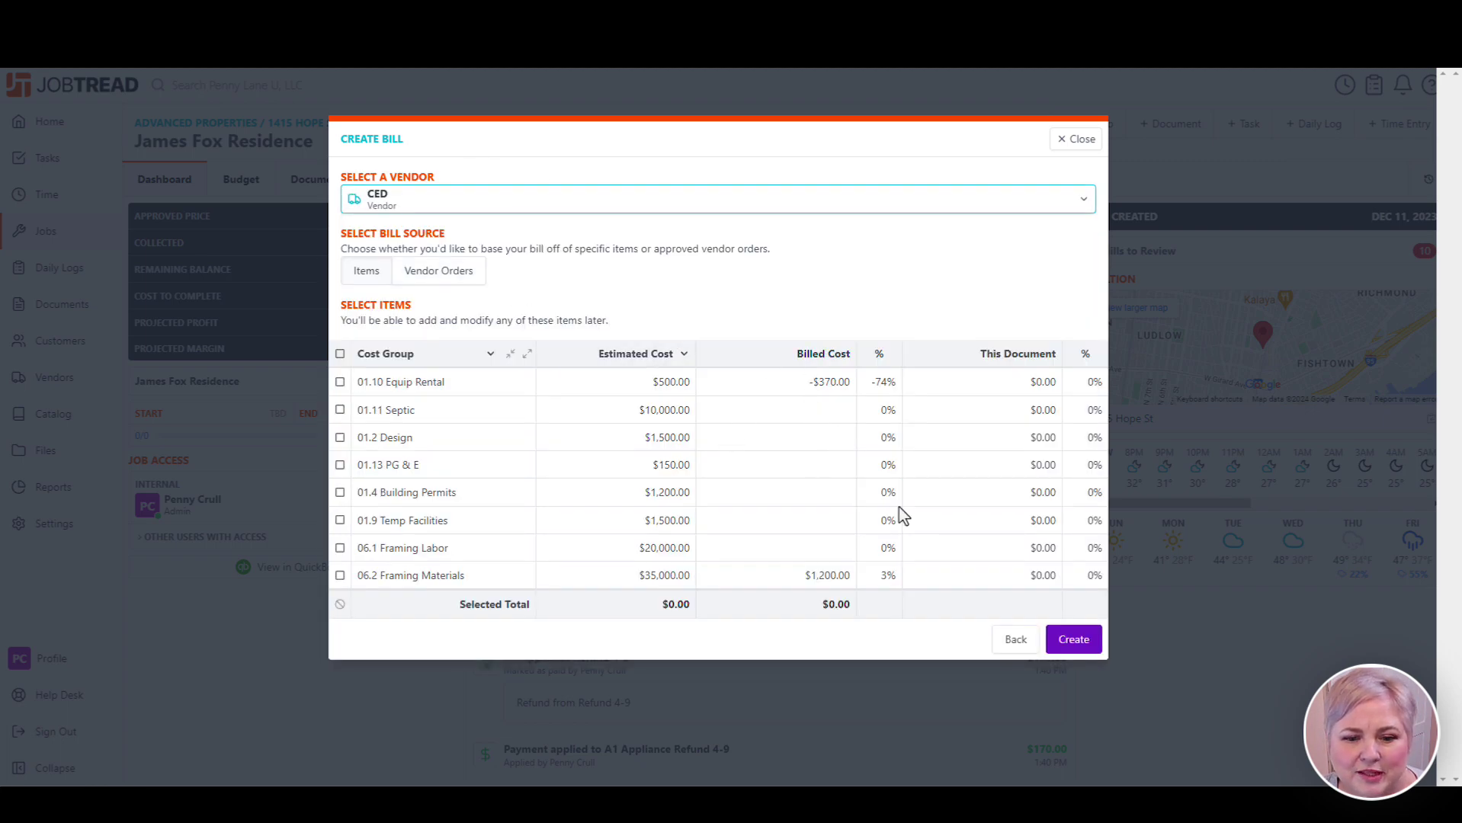
{"action": "left_click", "coordinate": [936, 585]}
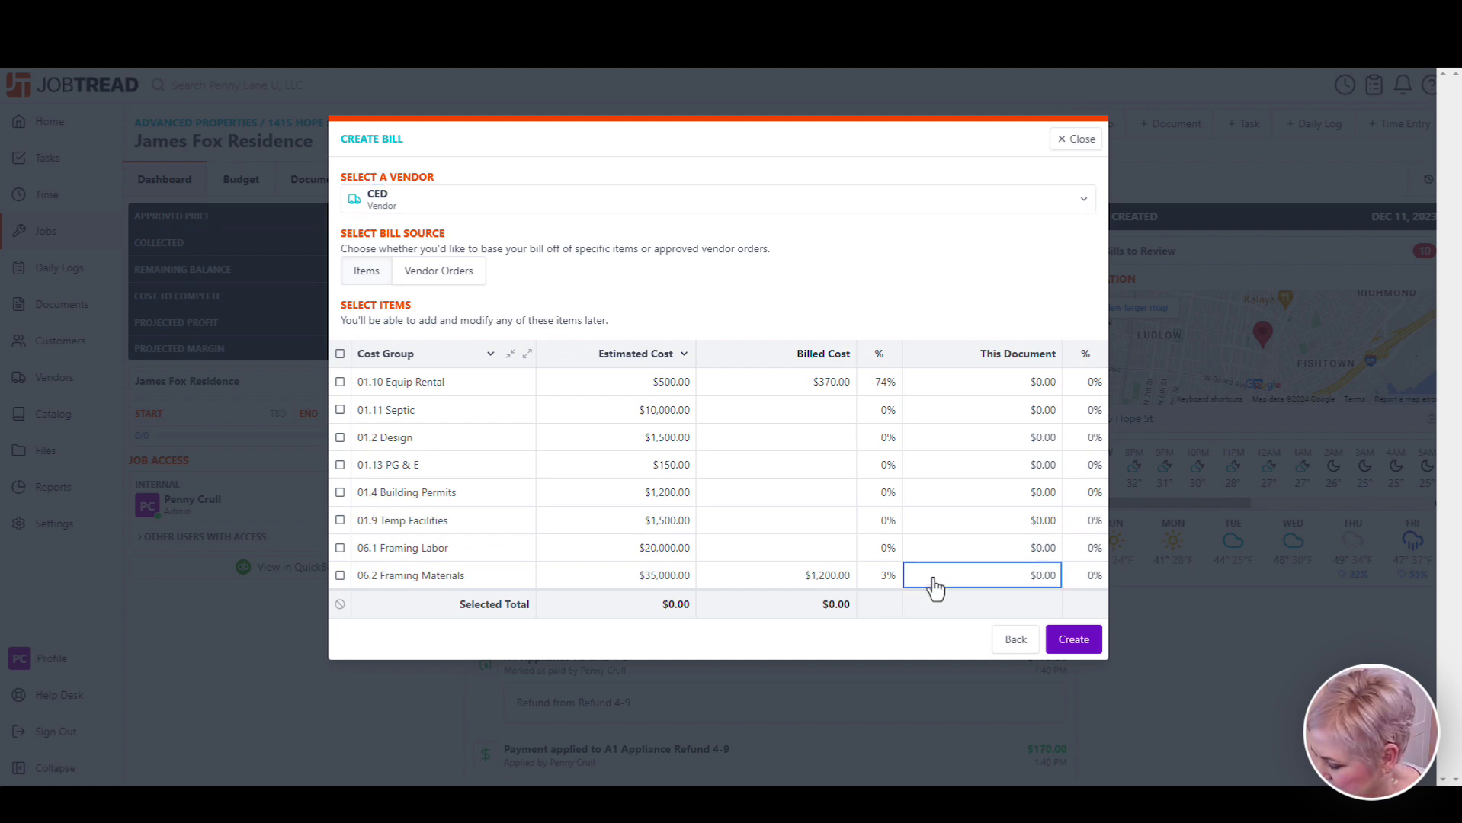
{"action": "type", "text": "1200.00"}
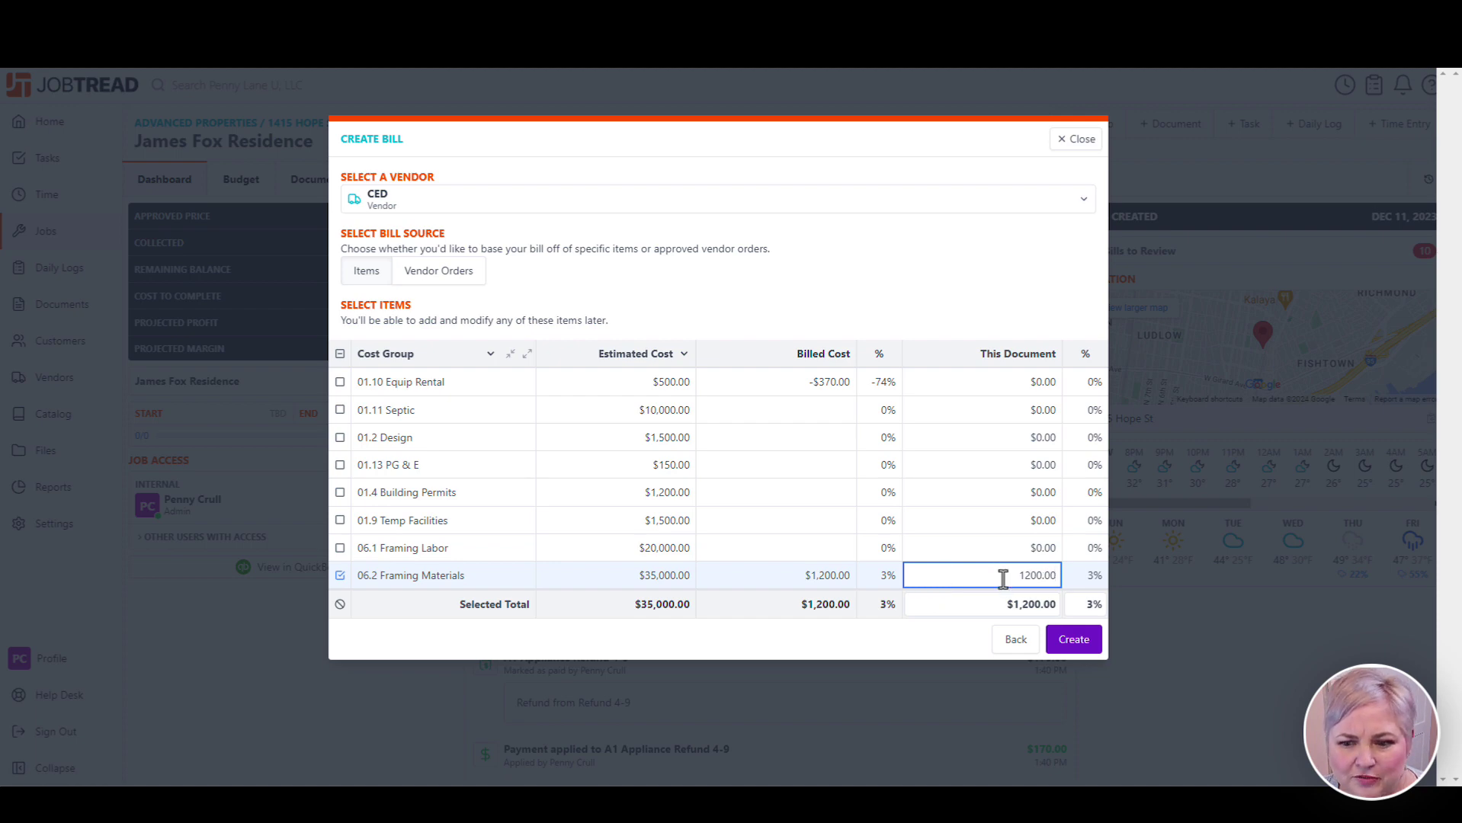
Step: Create the $1,200.00 CED bill dated February 3, 2024, payment due March 18, 2024
{"action": "left_click", "coordinate": [1070, 644]}
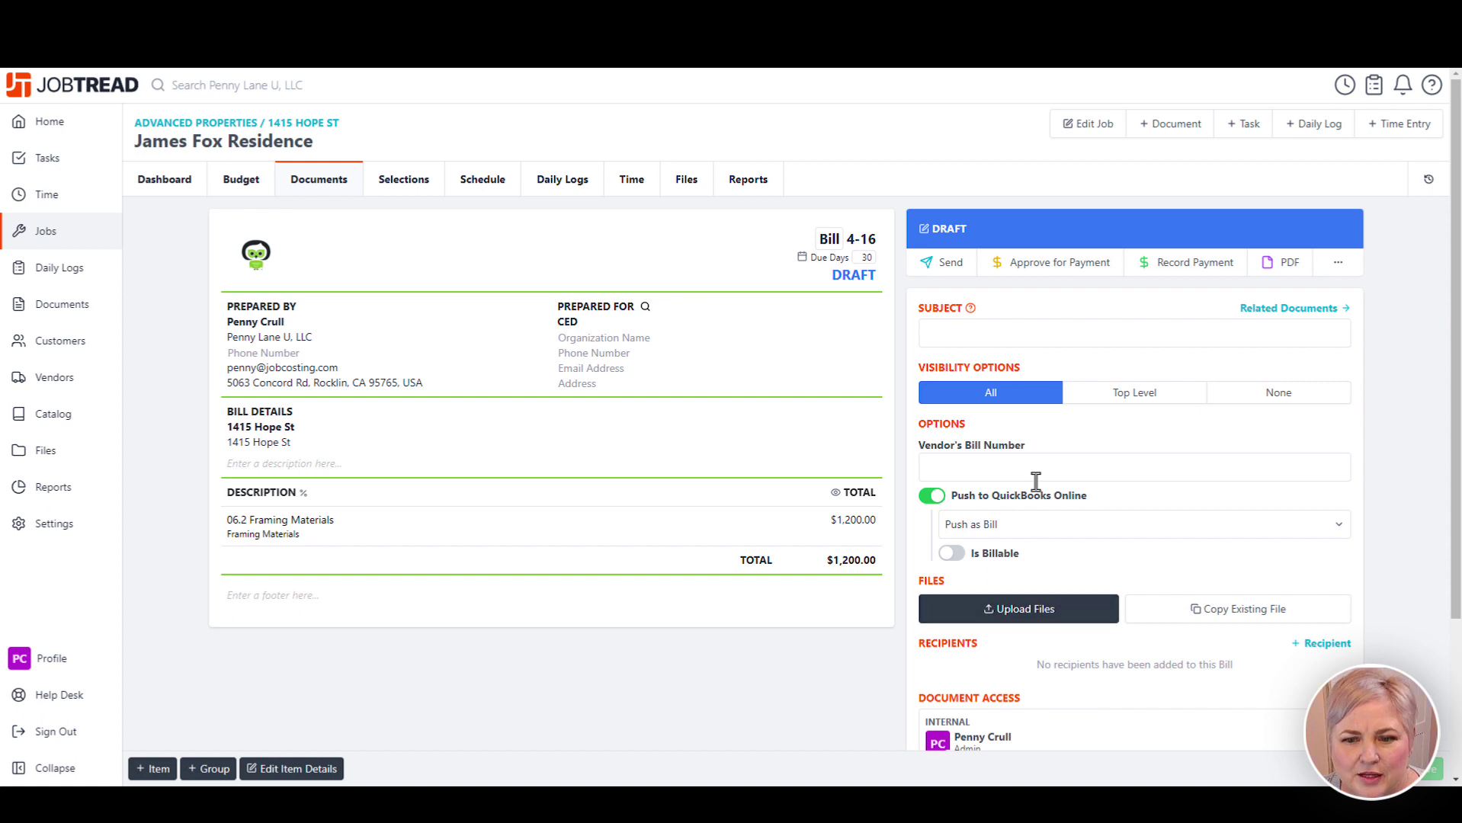
{"action": "left_click", "coordinate": [802, 259]}
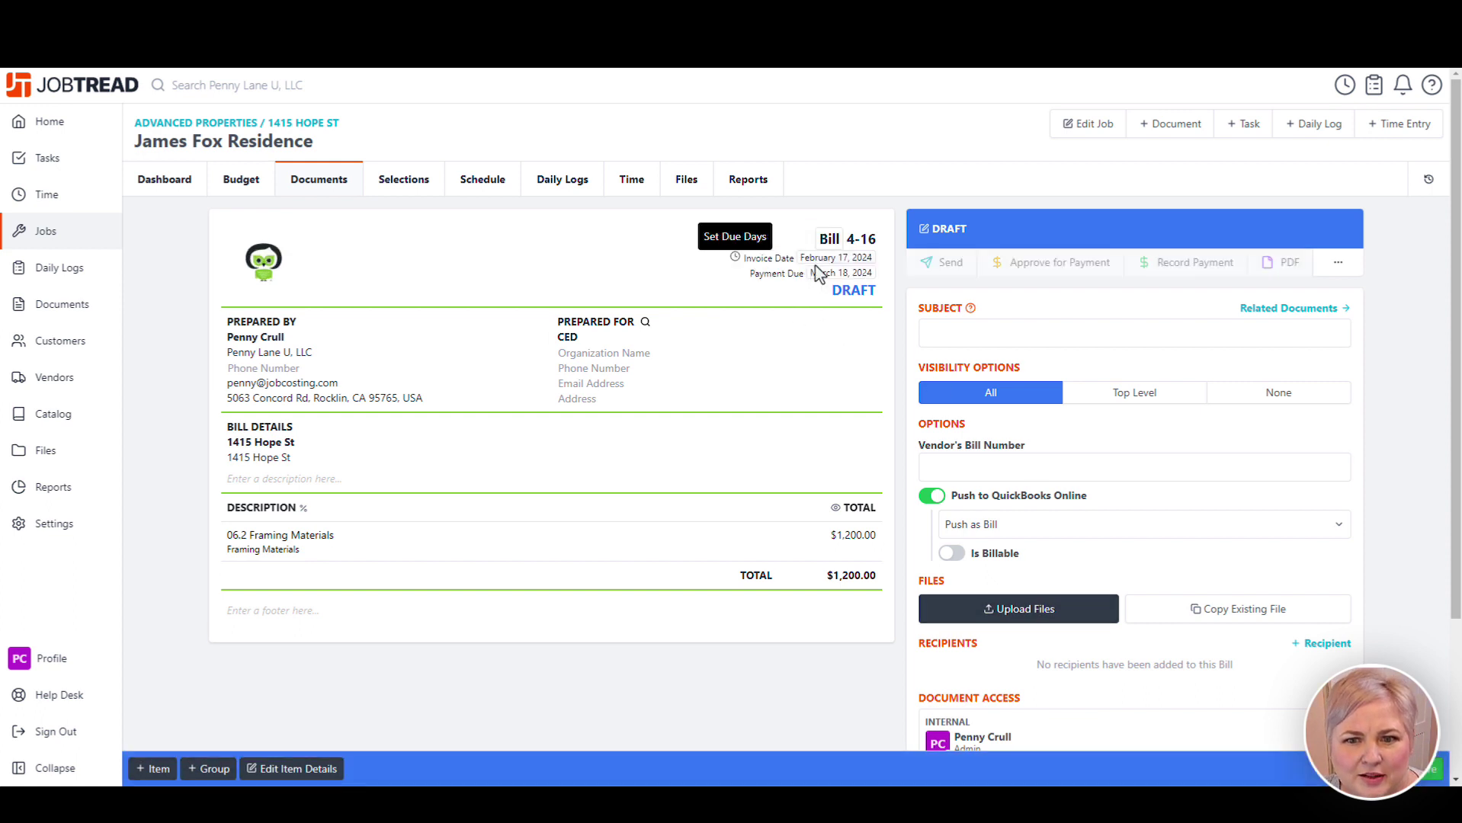
{"action": "left_click", "coordinate": [829, 263]}
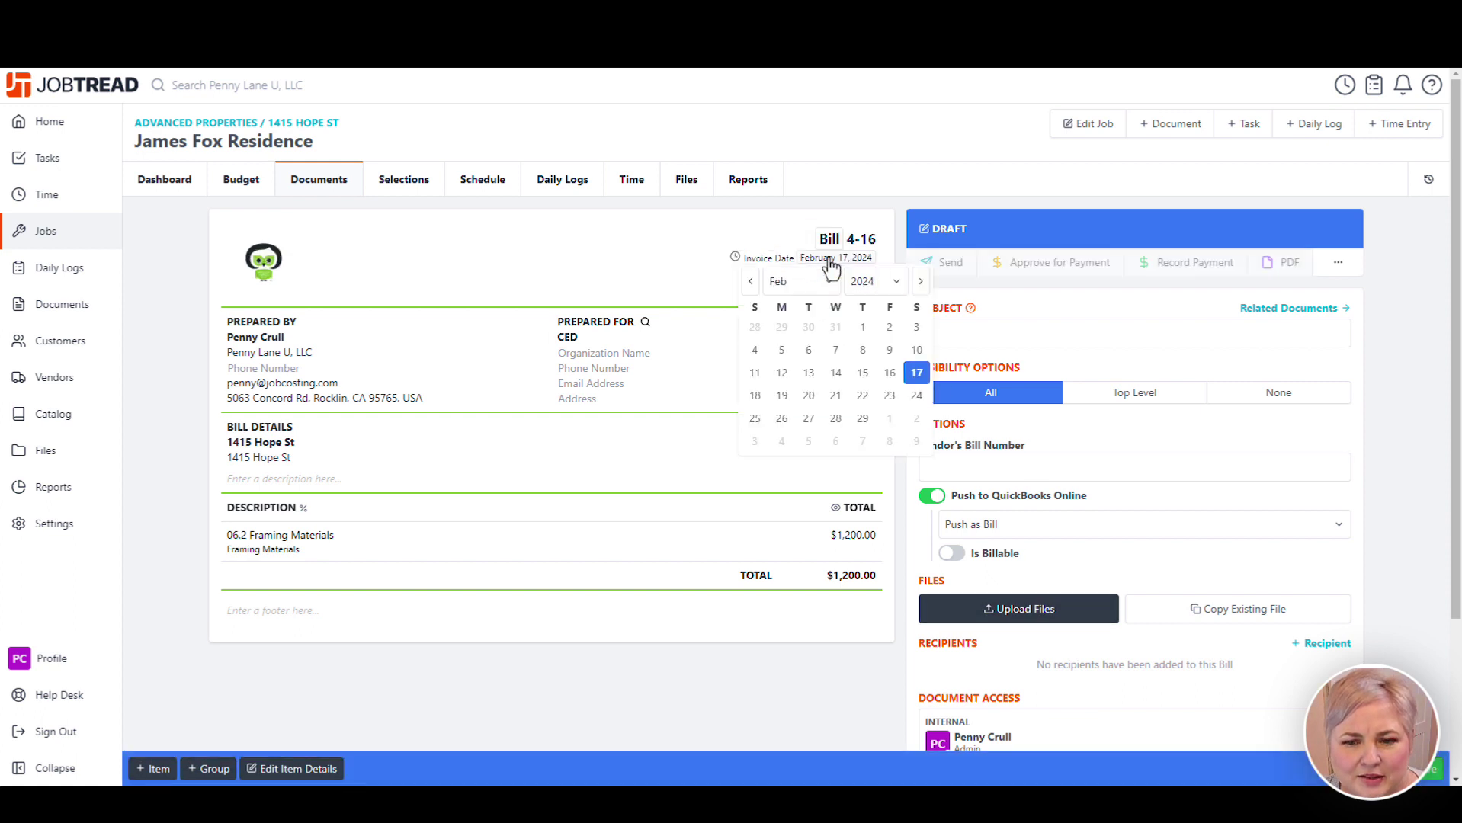
{"action": "left_click", "coordinate": [916, 329]}
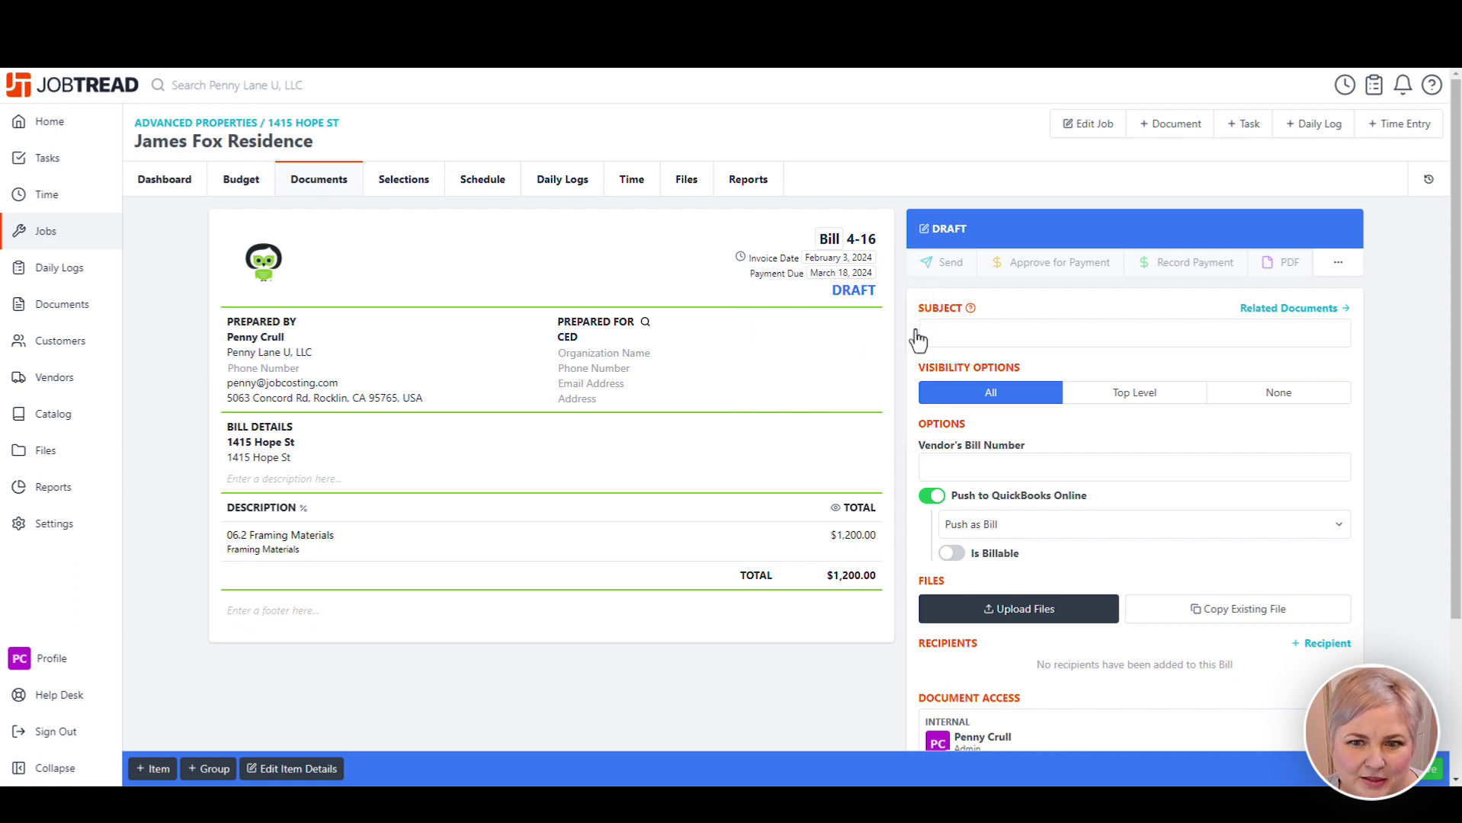
{"action": "left_click", "coordinate": [826, 276]}
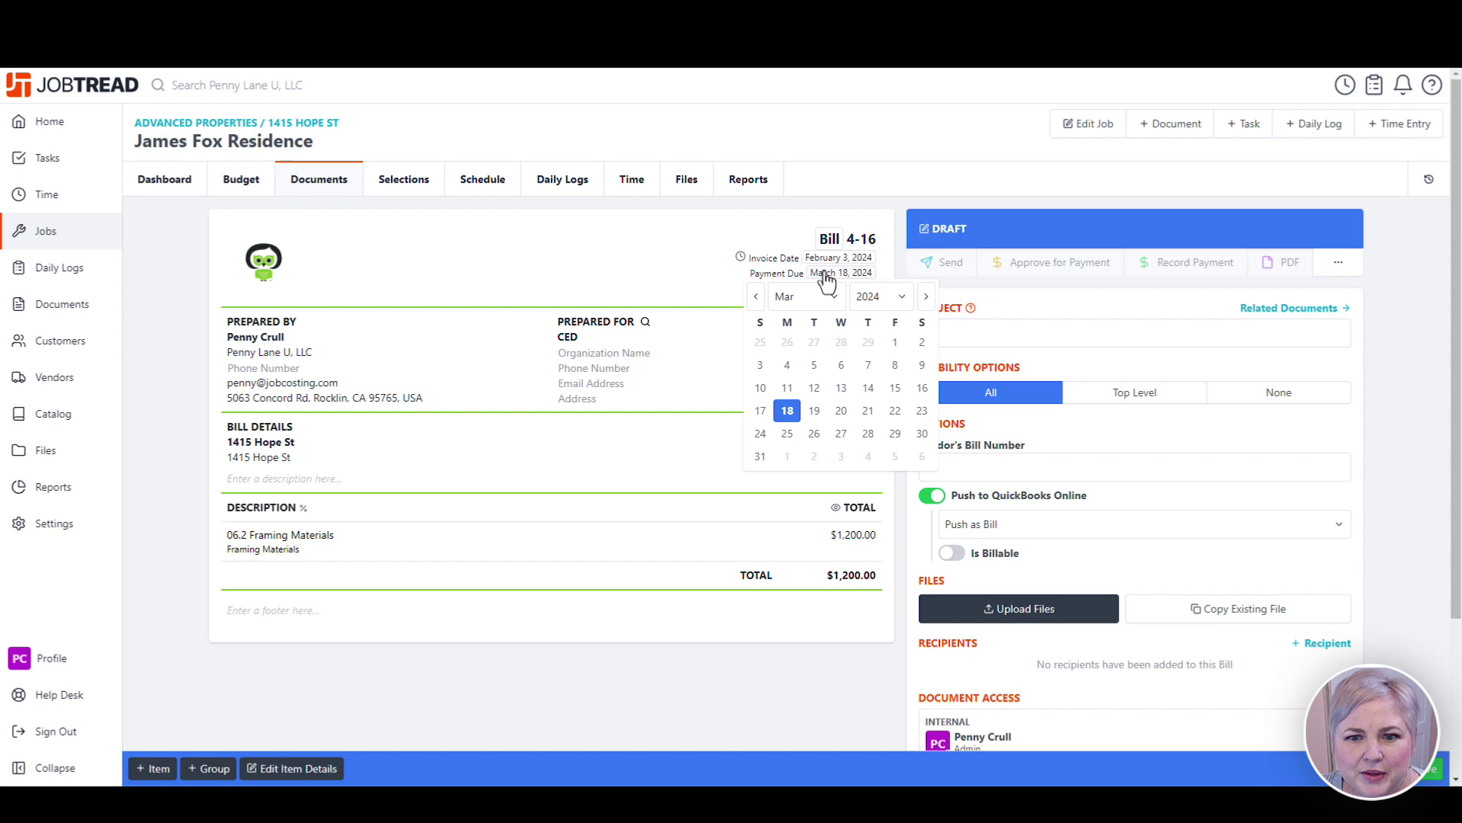
{"action": "left_click", "coordinate": [639, 260]}
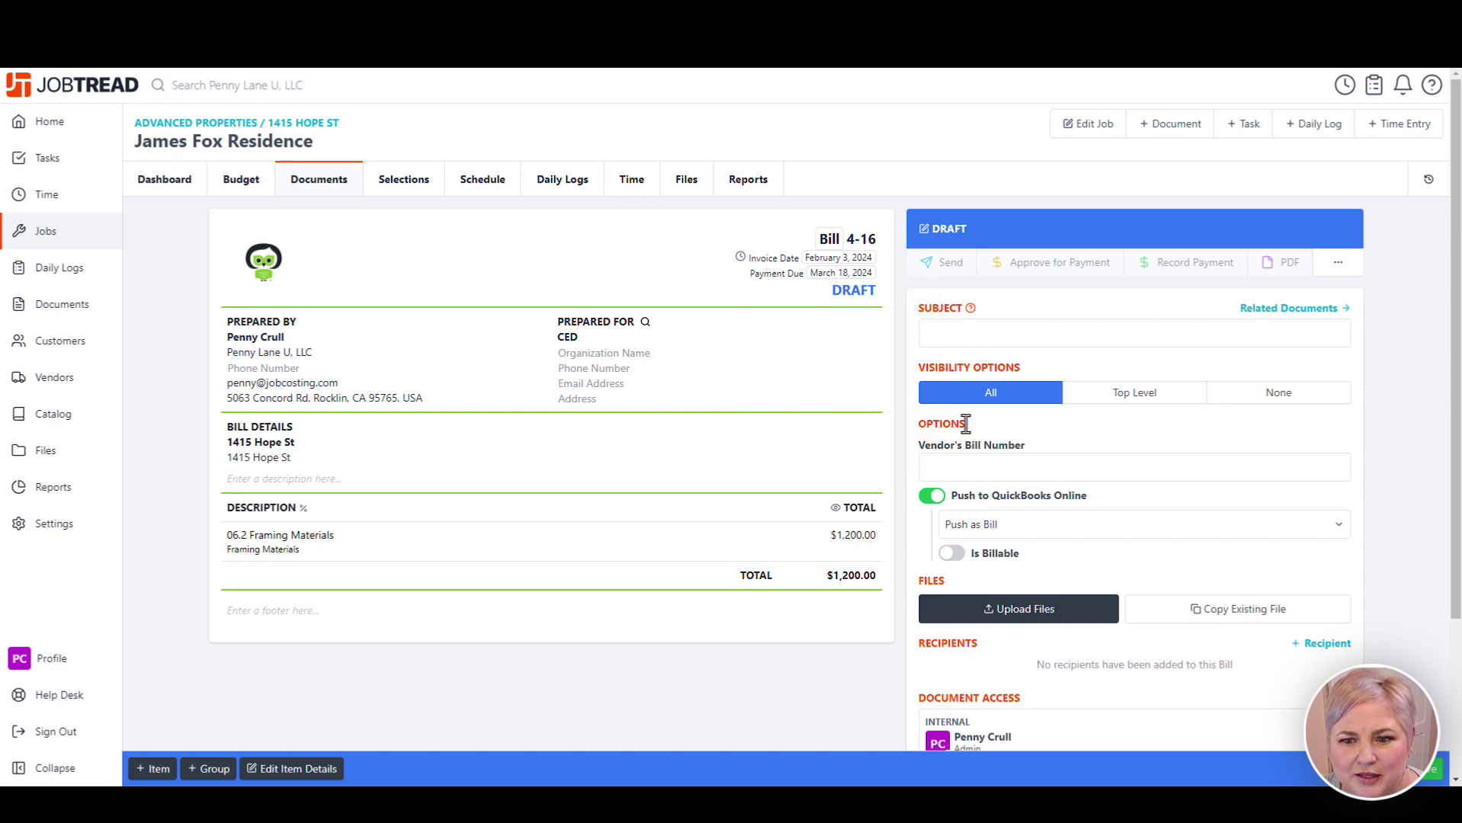
{"action": "left_click", "coordinate": [960, 467]}
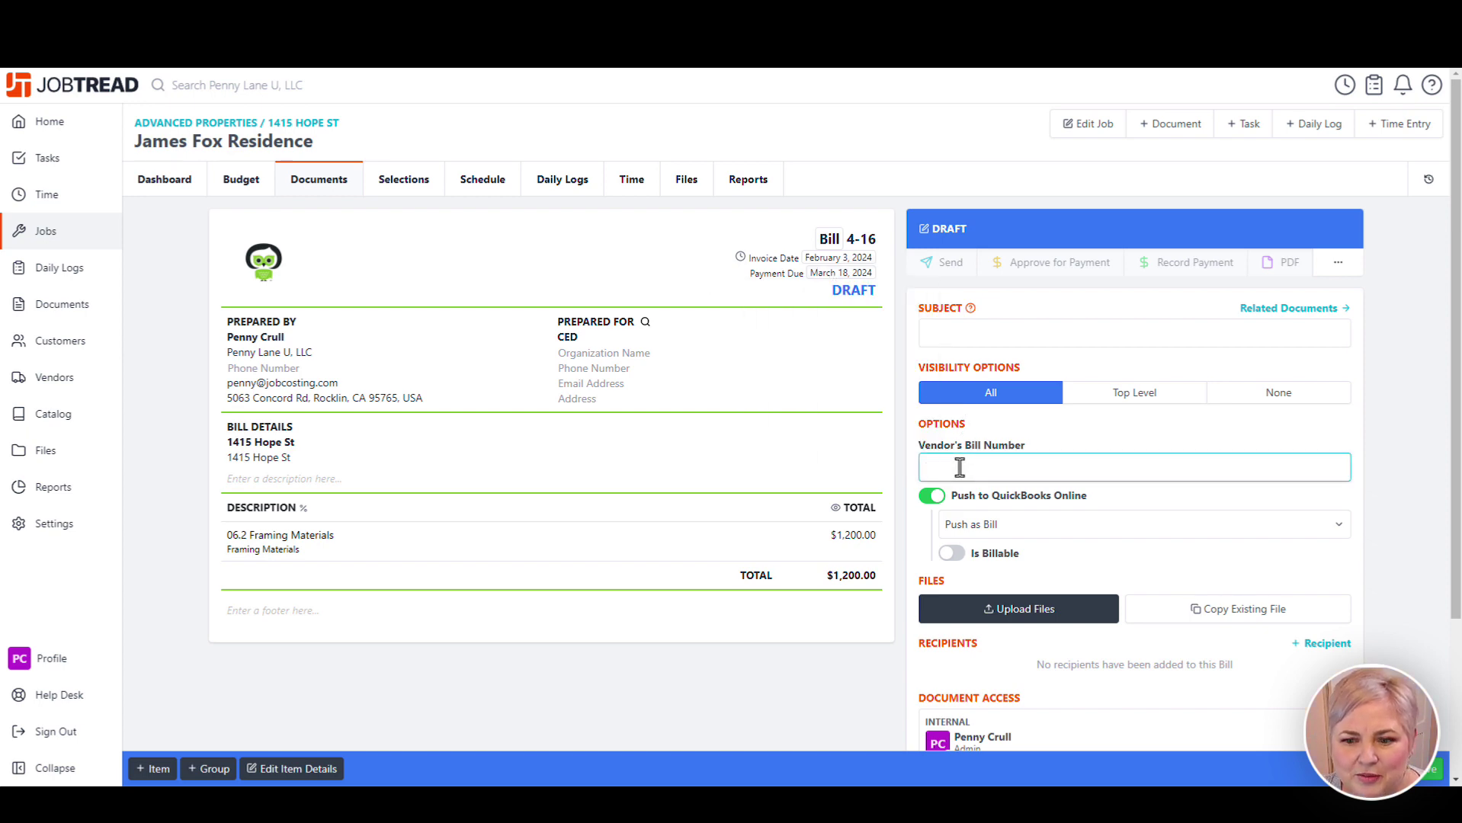
Step: Set the CED bill to push to QuickBooks Online as a Bill and save it
{"action": "scroll", "coordinate": [960, 467], "scroll_direction": "down", "scroll_amount": 3}
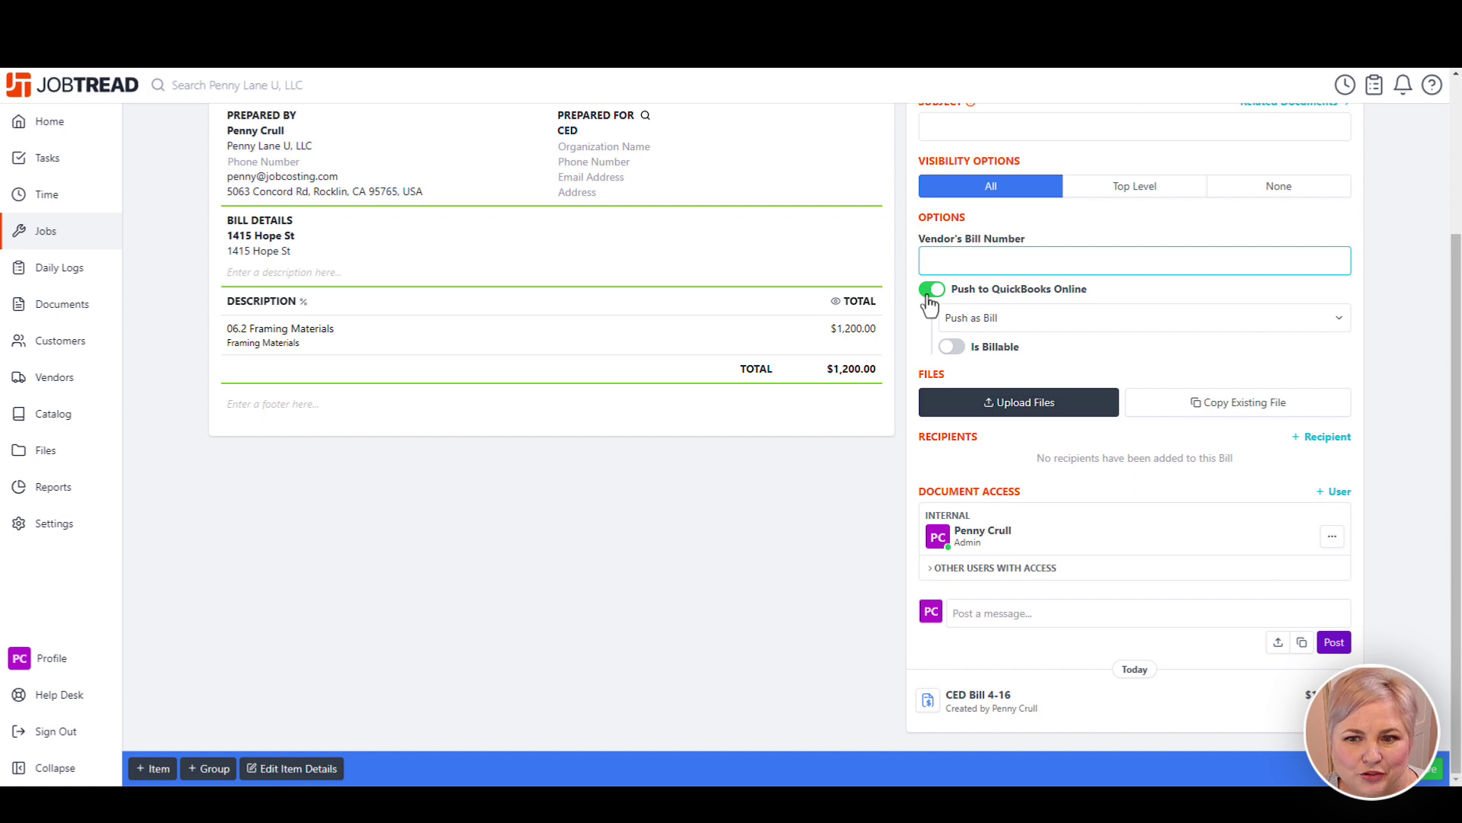
{"action": "left_click", "coordinate": [1018, 320]}
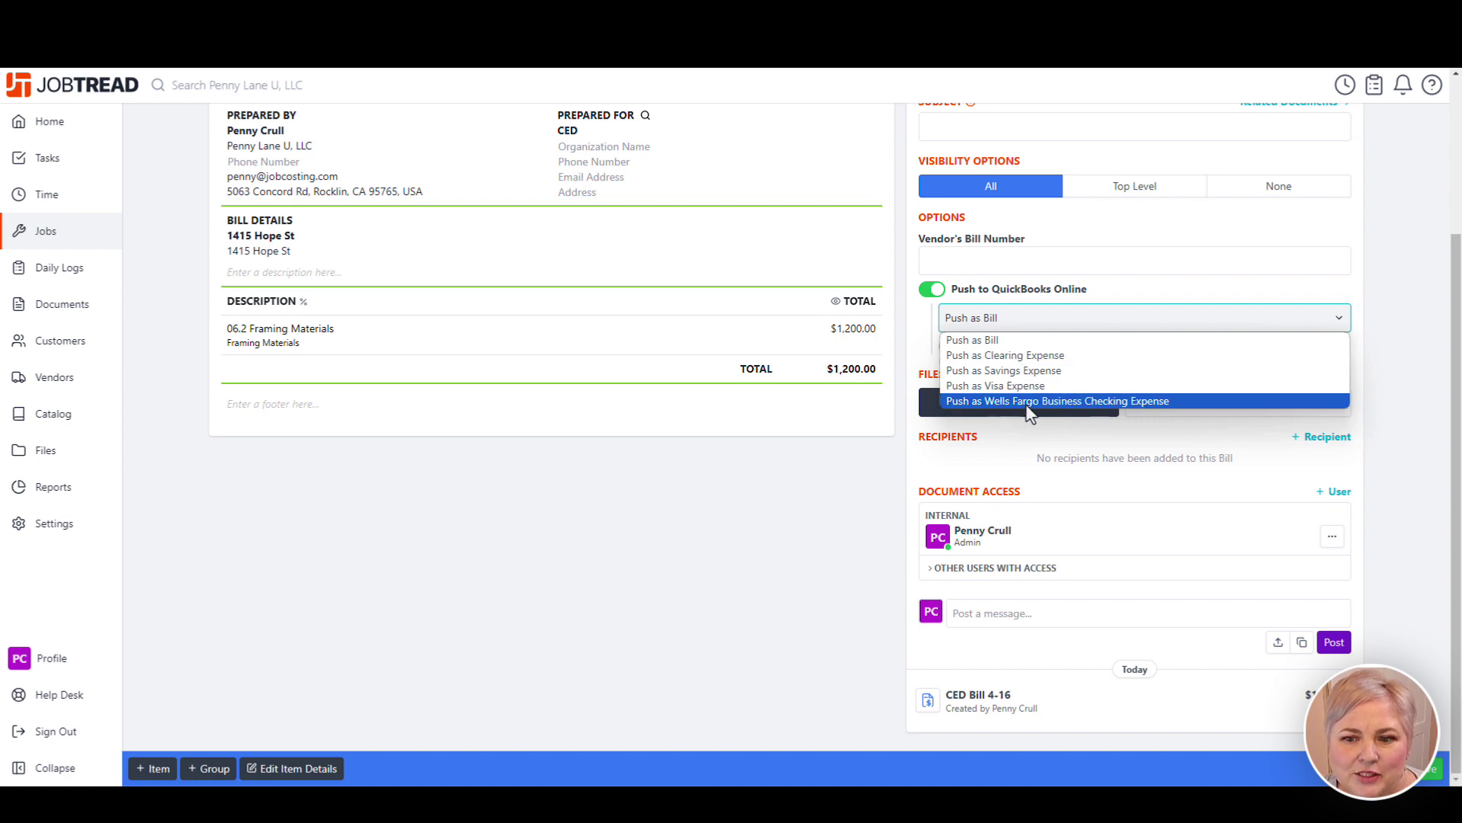
{"action": "left_click", "coordinate": [1016, 342]}
{"action": "scroll", "coordinate": [580, 548], "scroll_direction": "up", "scroll_amount": 3}
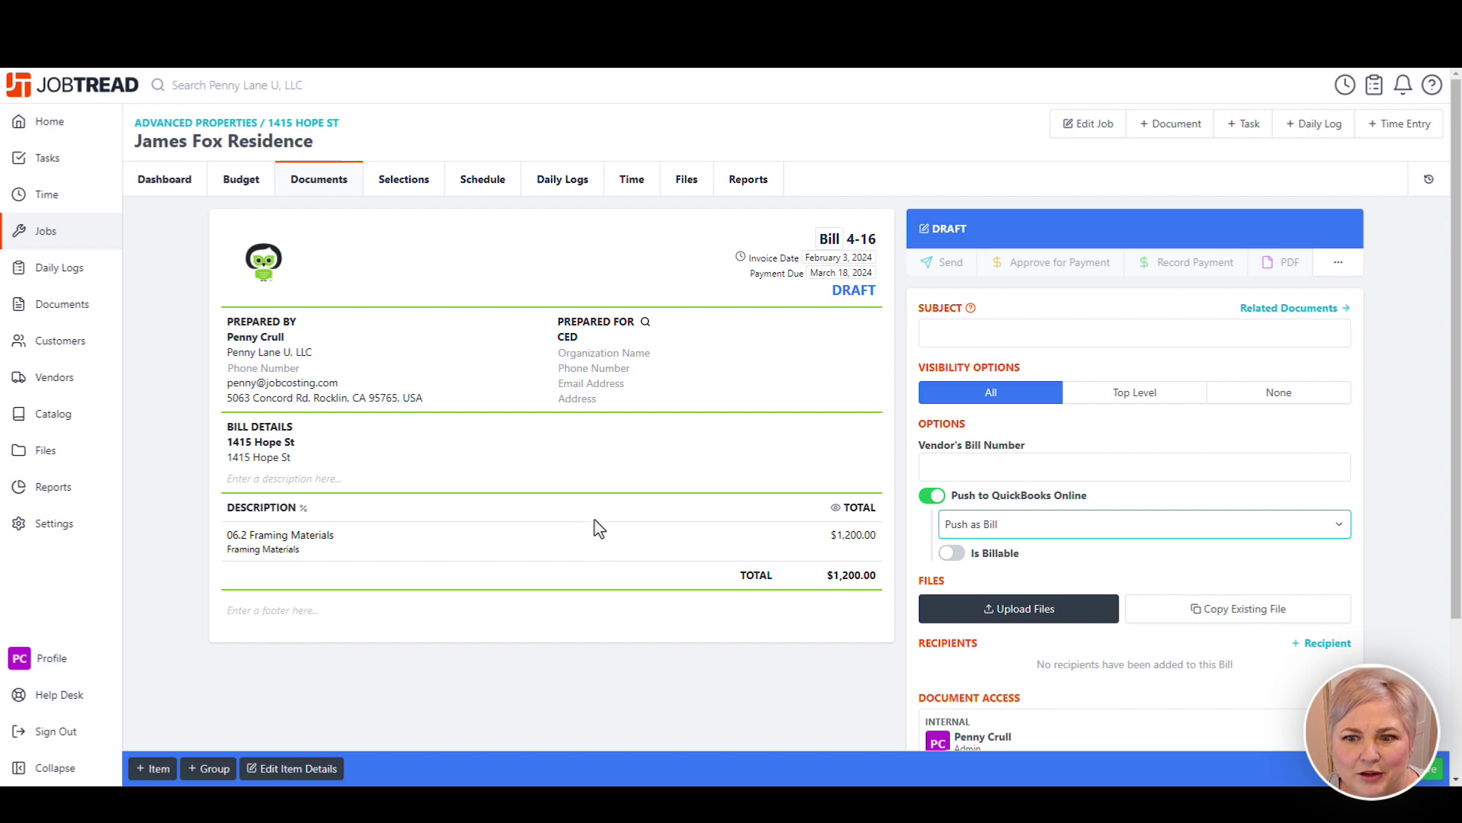
{"action": "scroll", "coordinate": [607, 521], "scroll_direction": "down", "scroll_amount": 3}
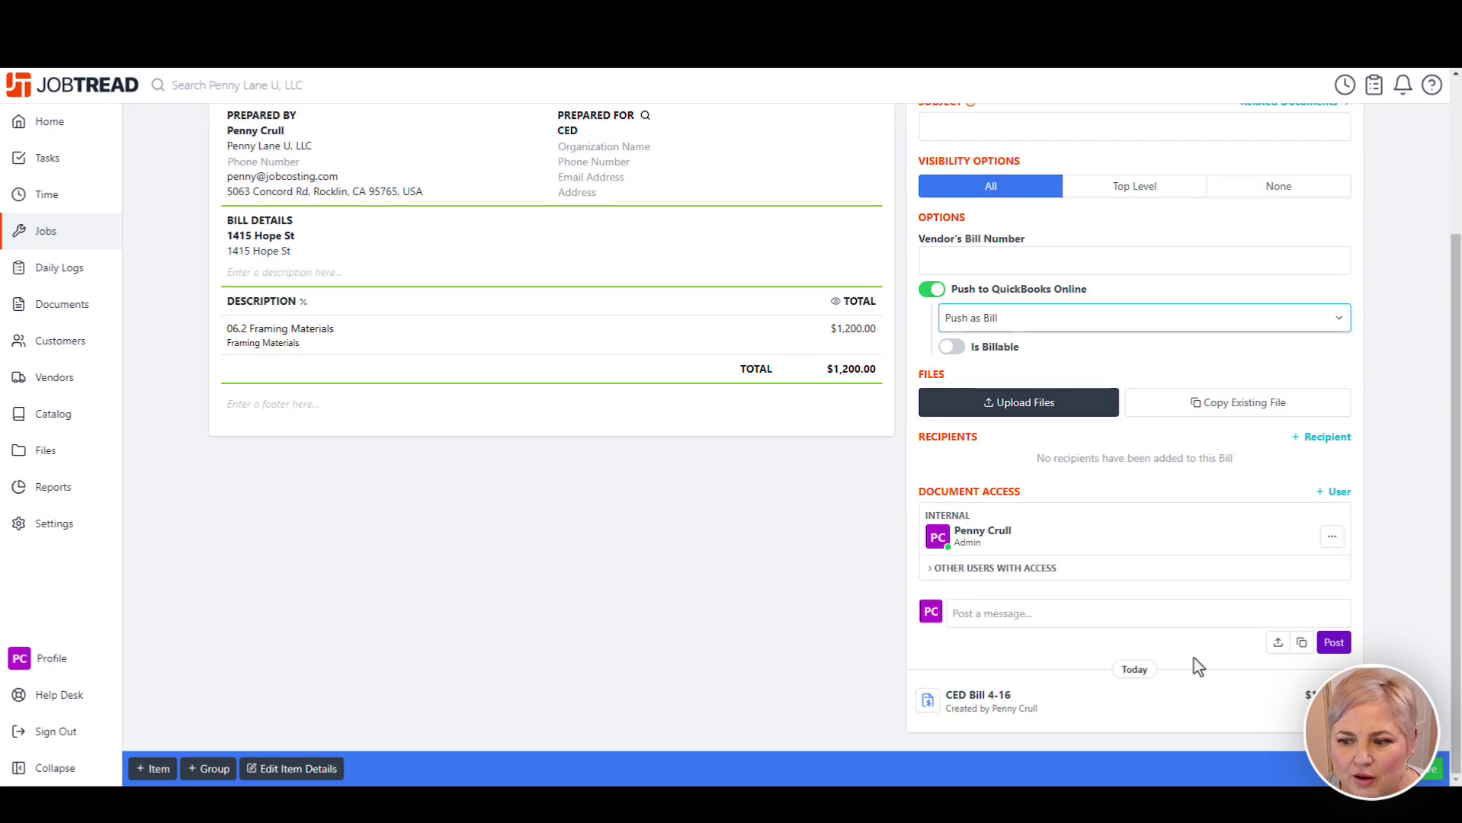
{"action": "left_click", "coordinate": [1431, 769]}
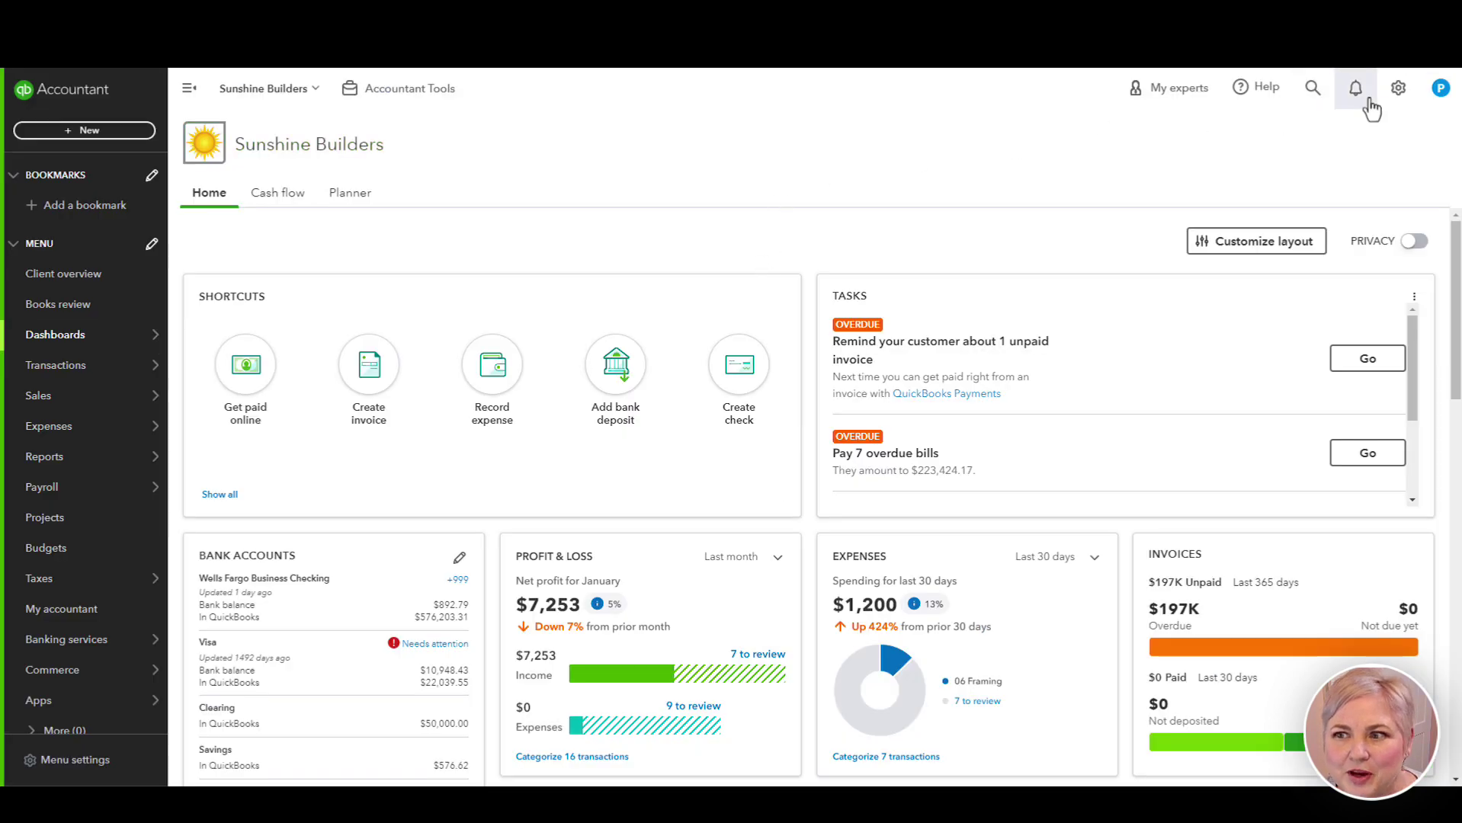
{"action": "left_click", "coordinate": [1398, 89]}
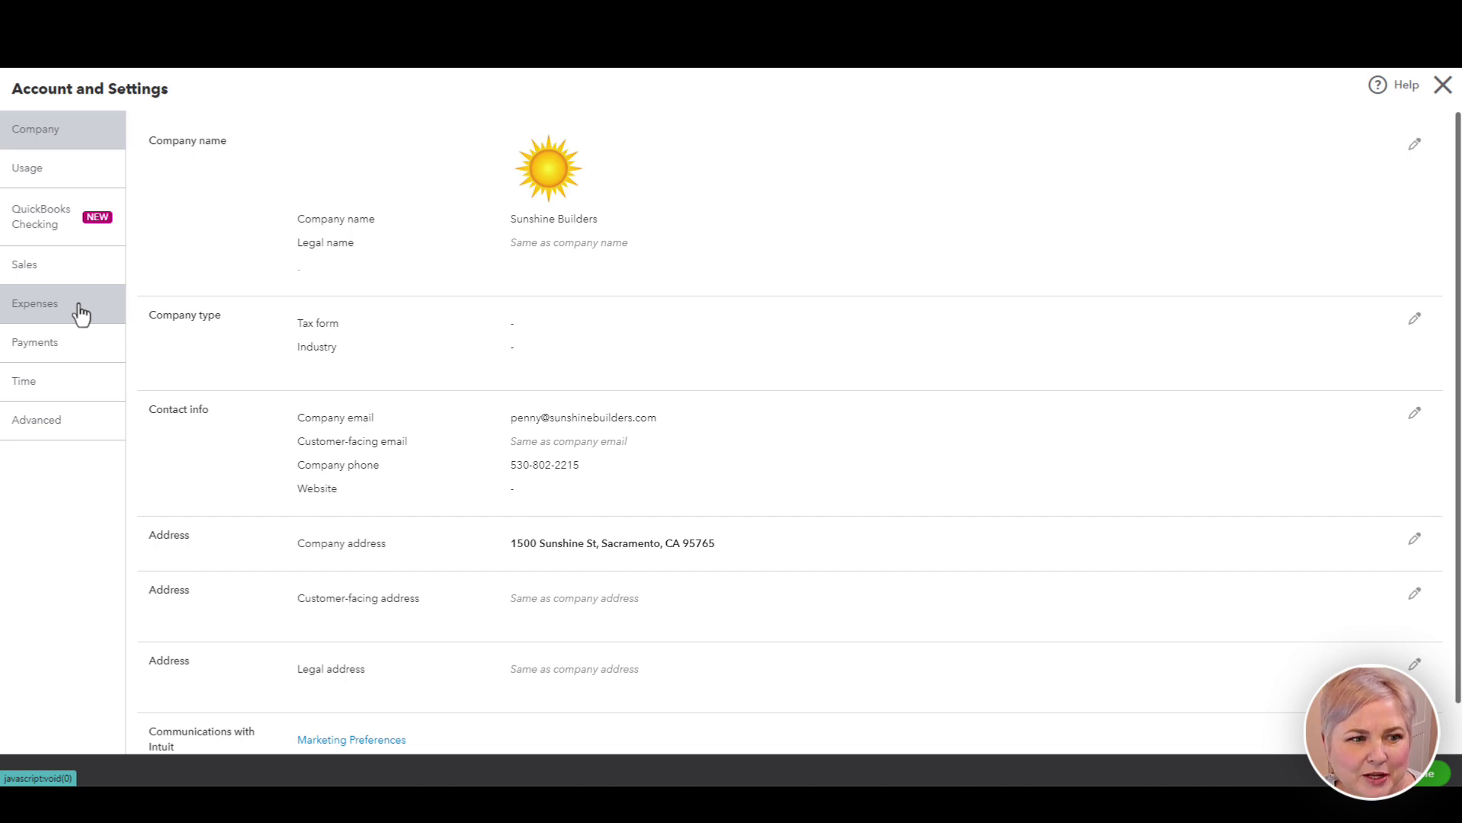
{"action": "left_click", "coordinate": [80, 312]}
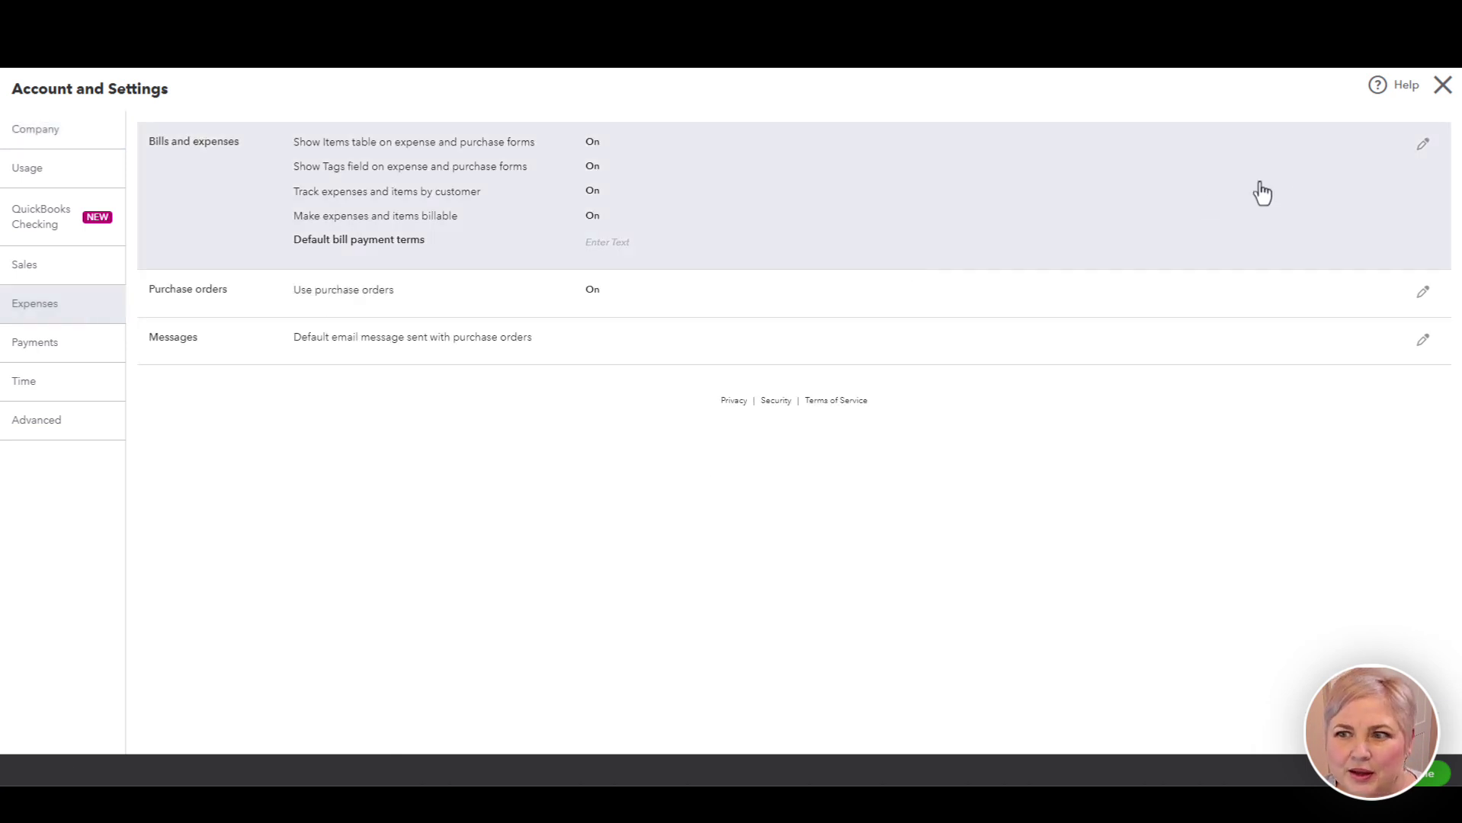
{"action": "left_click", "coordinate": [1422, 149]}
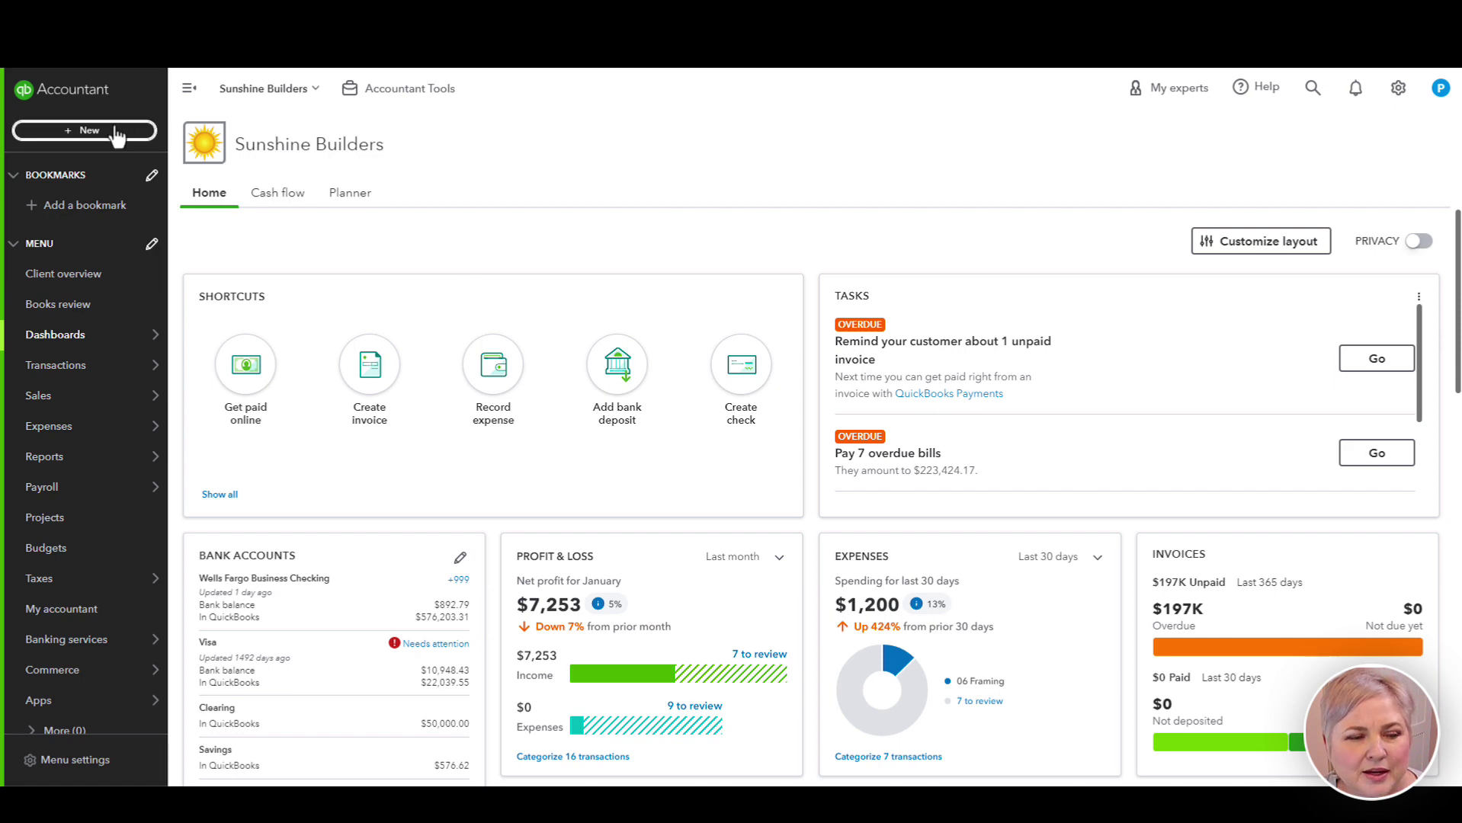
Step: Start a new QuickBooks bill with vendor CED and collapse the Add to Bill panel
{"action": "left_click", "coordinate": [115, 131]}
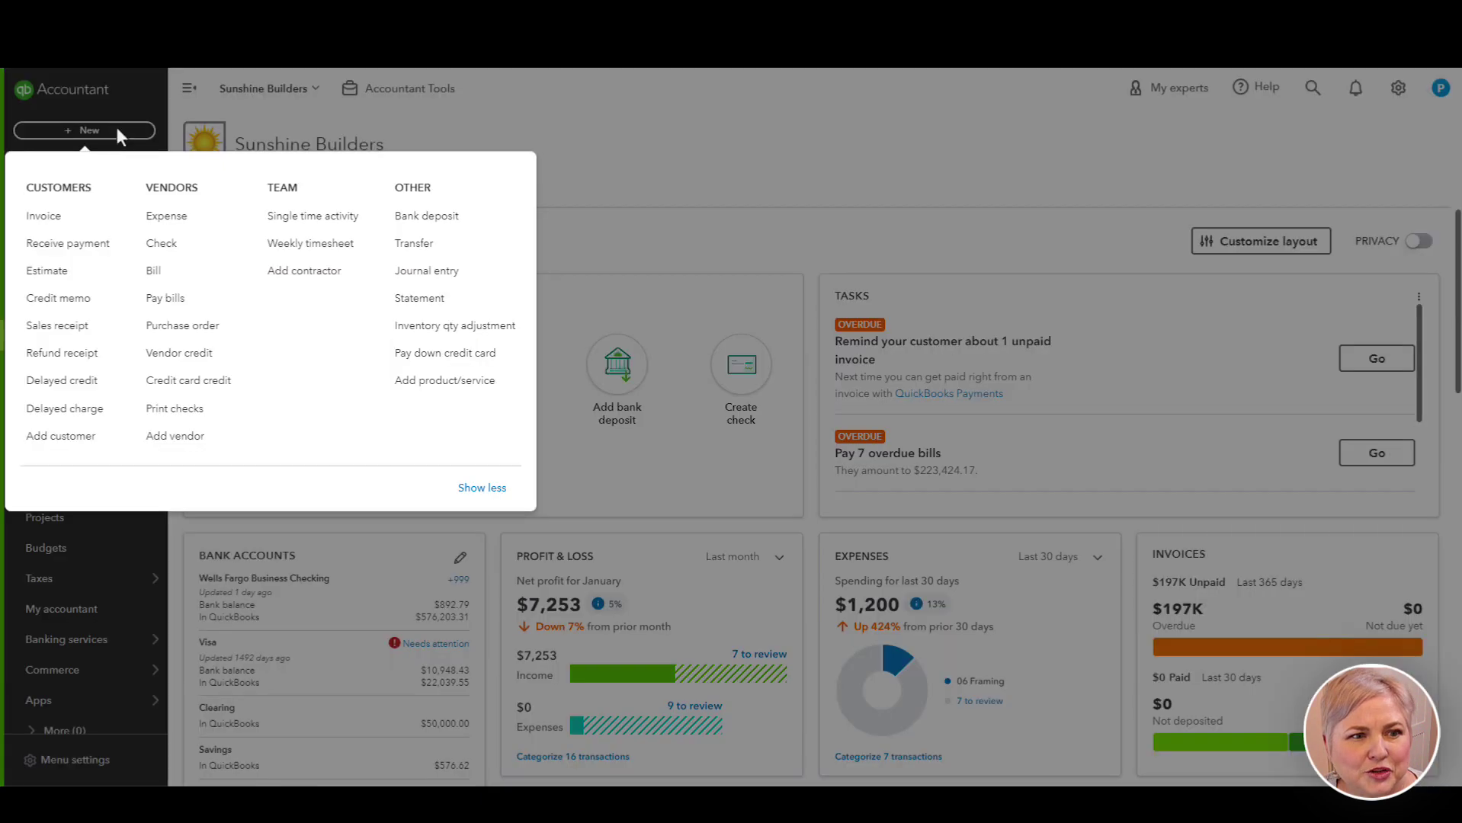
{"action": "left_click", "coordinate": [157, 272]}
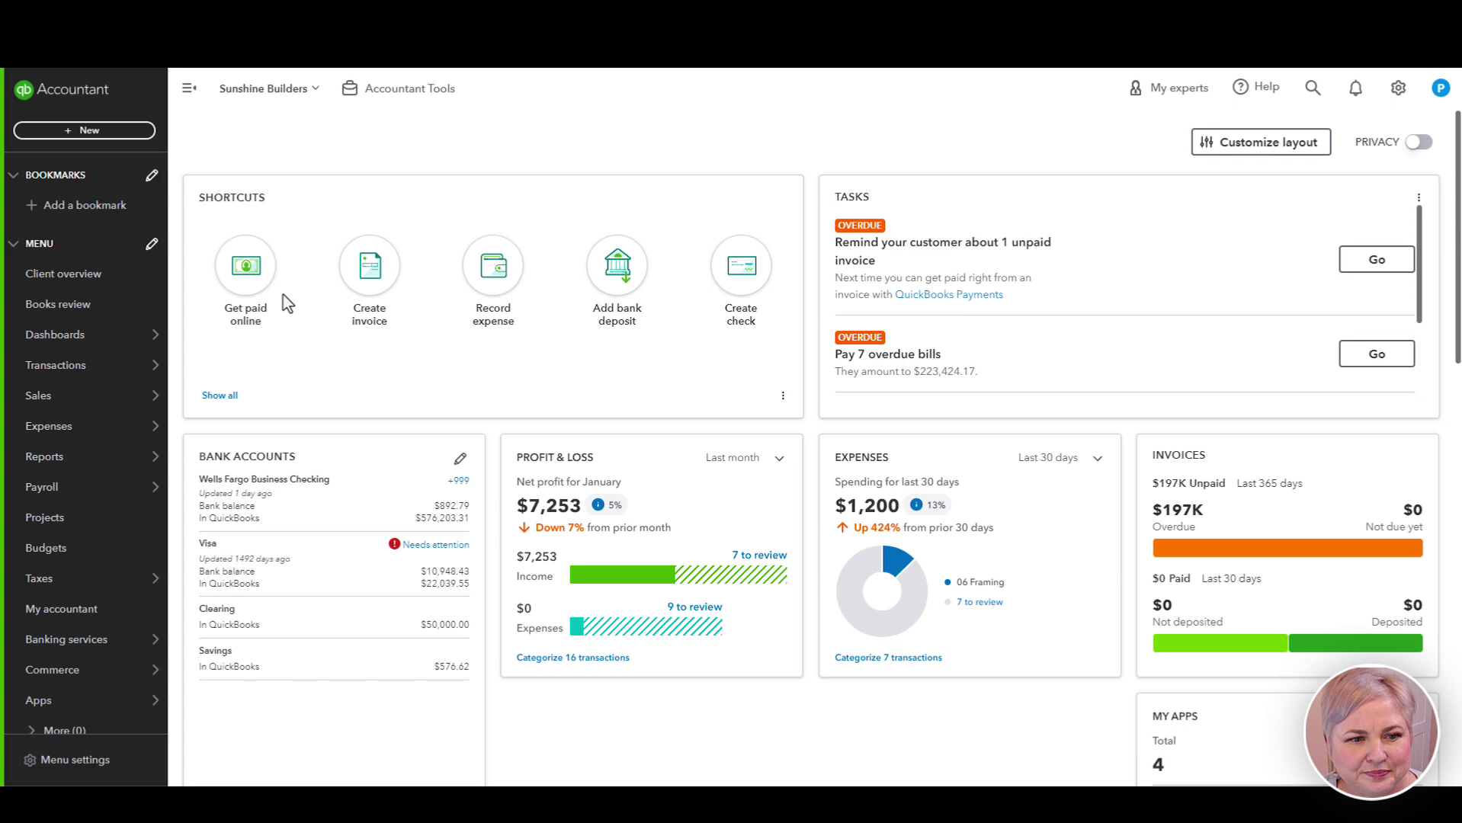
{"action": "type", "text": "ced"}
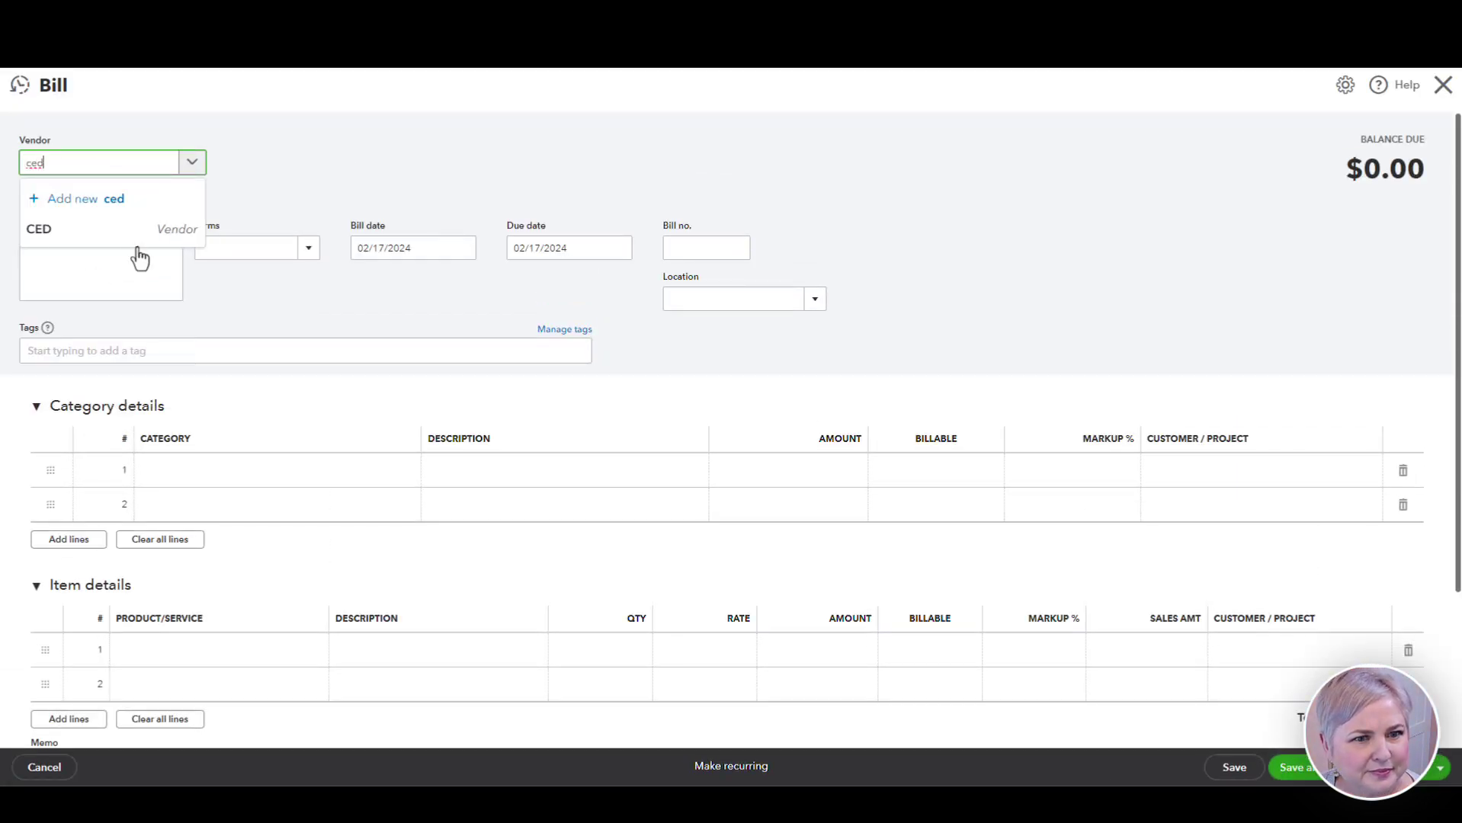
{"action": "left_click", "coordinate": [137, 246]}
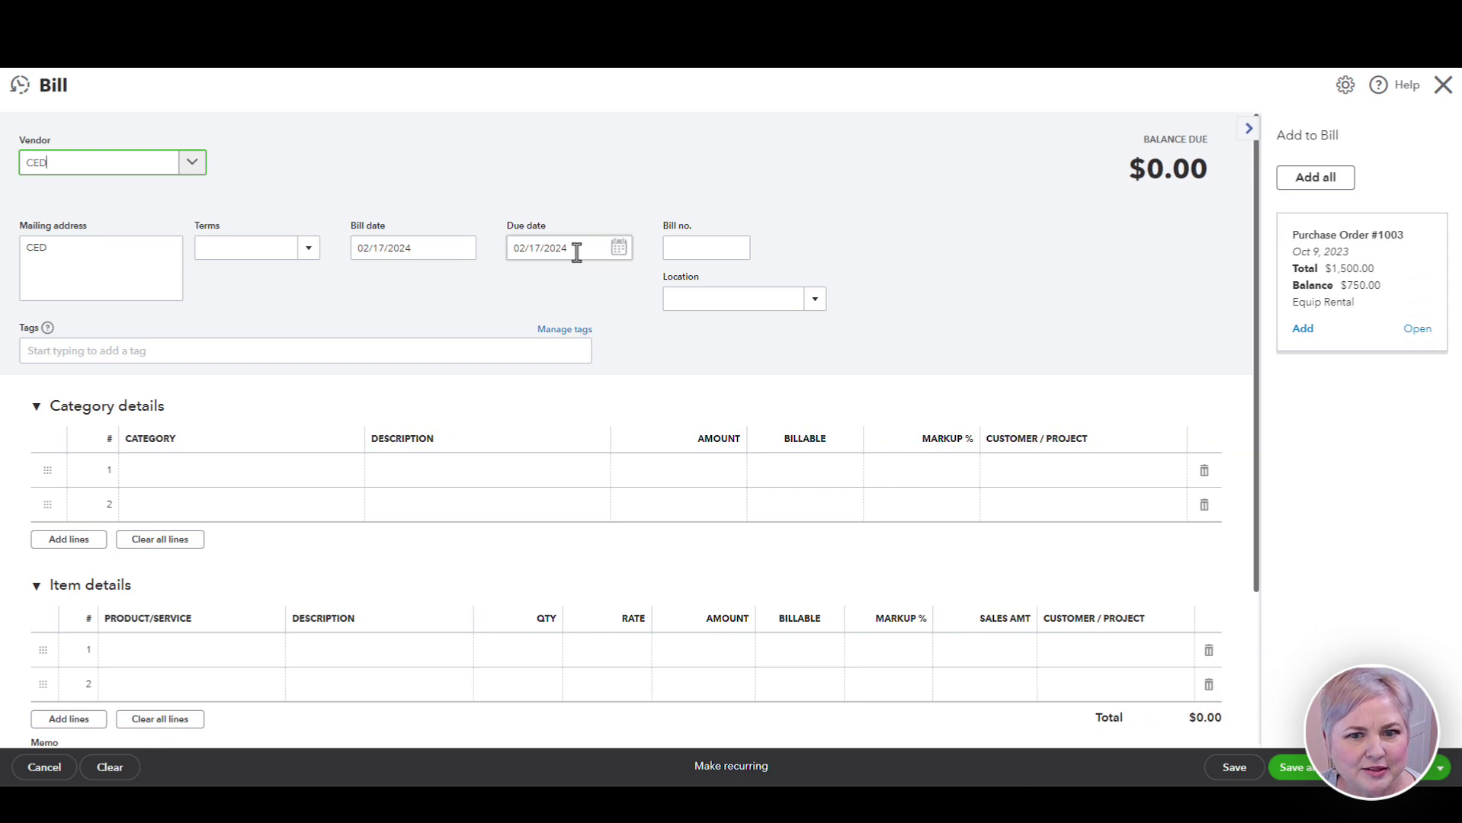
{"action": "left_click", "coordinate": [693, 249]}
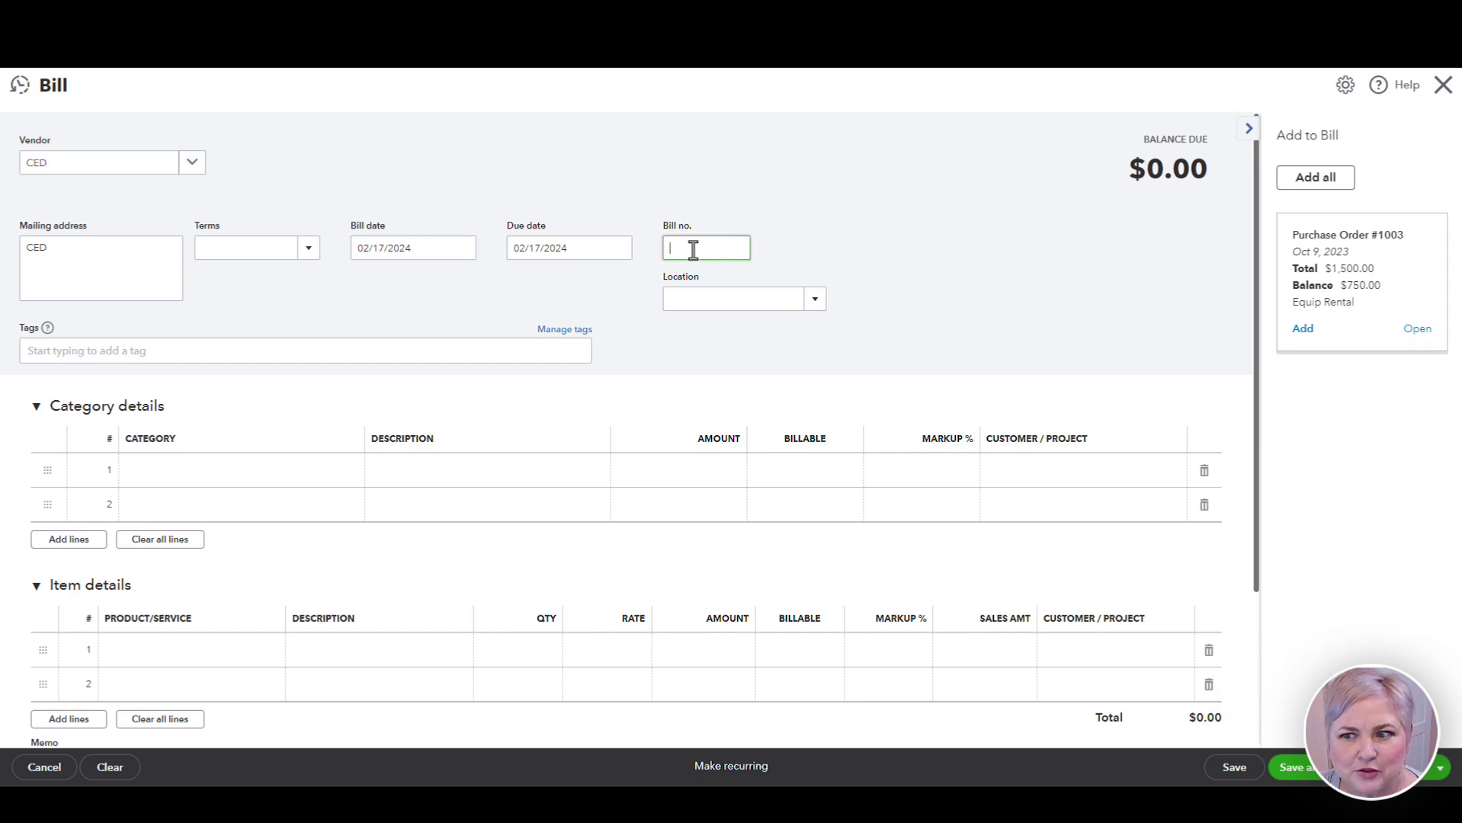
{"action": "left_click", "coordinate": [1243, 125]}
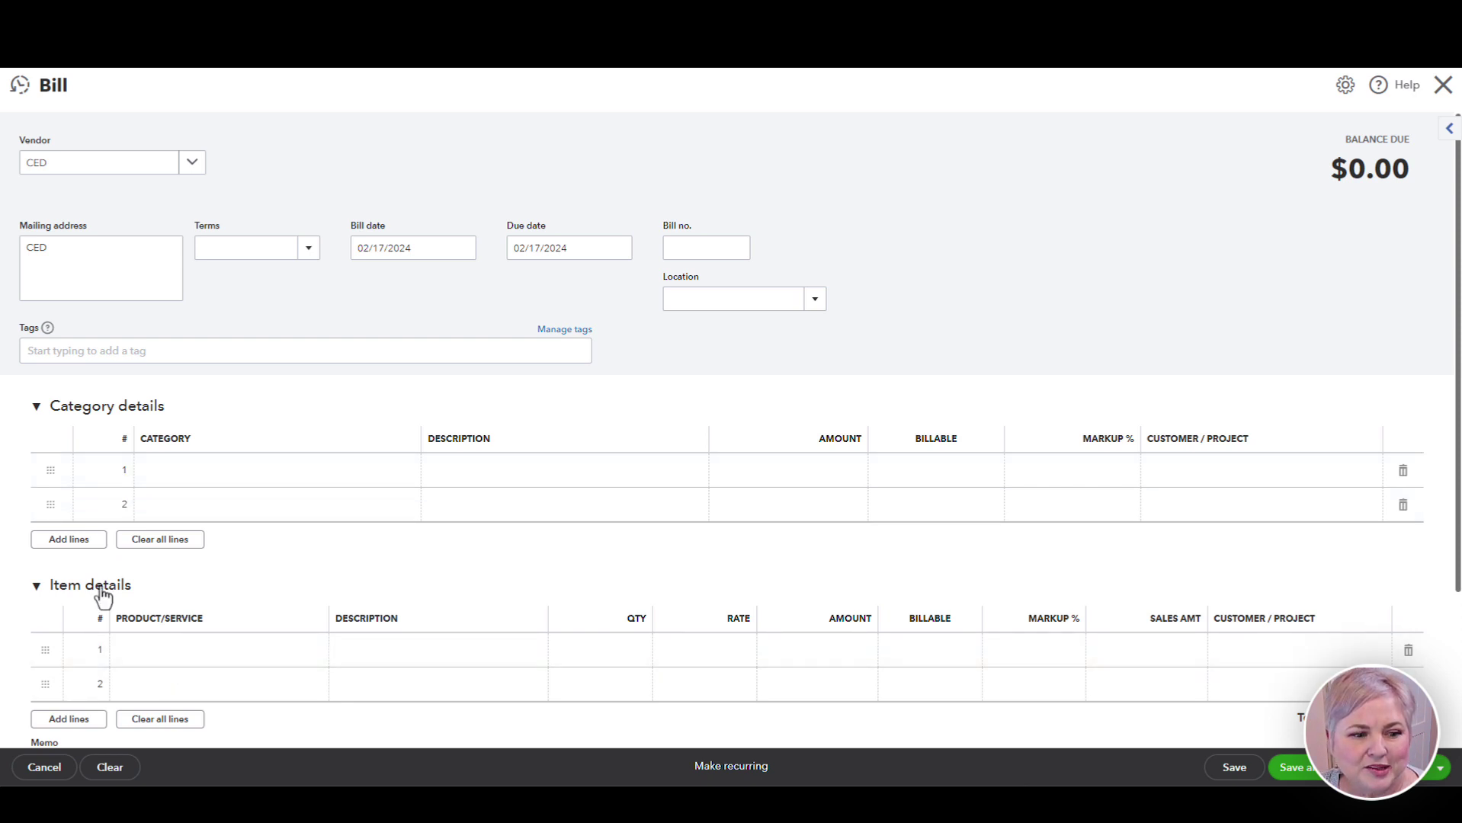
Step: Add an item line for 06.2 Framing Materials at a rate of 1200
{"action": "scroll", "coordinate": [148, 619], "scroll_direction": "down", "scroll_amount": 3}
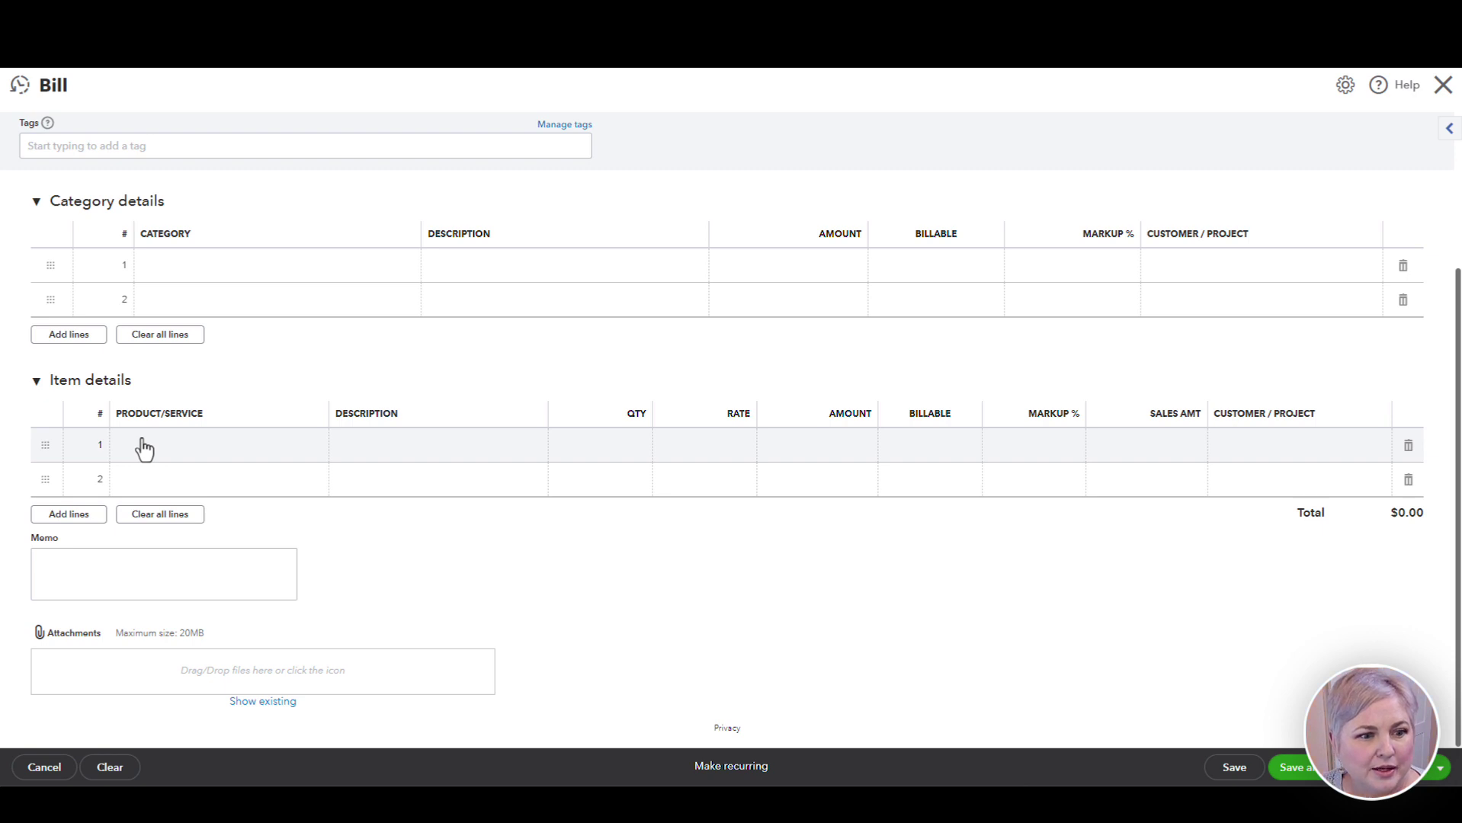
{"action": "left_click", "coordinate": [144, 449]}
{"action": "type", "text": "06."}
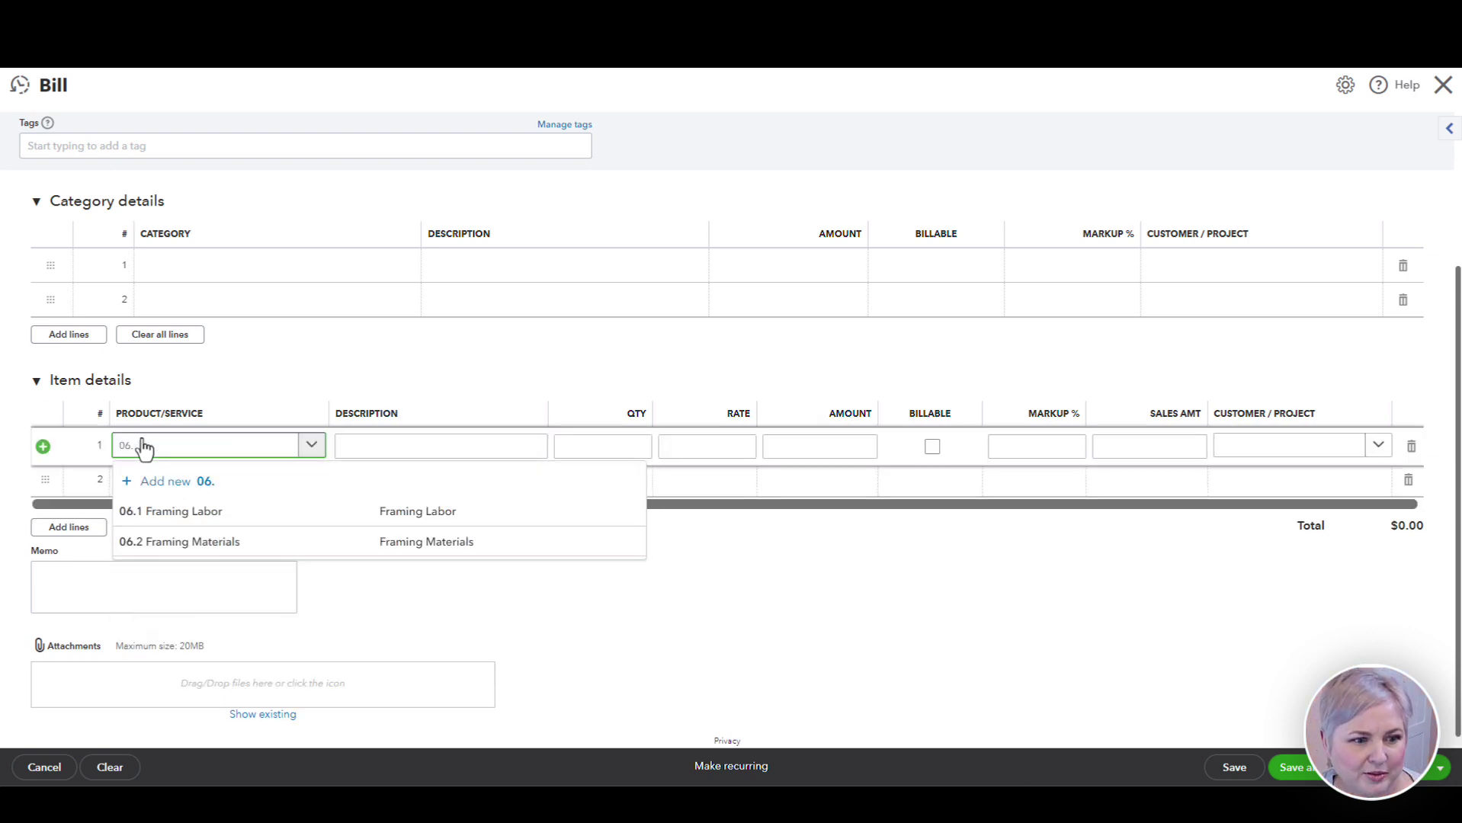
{"action": "left_click", "coordinate": [210, 542]}
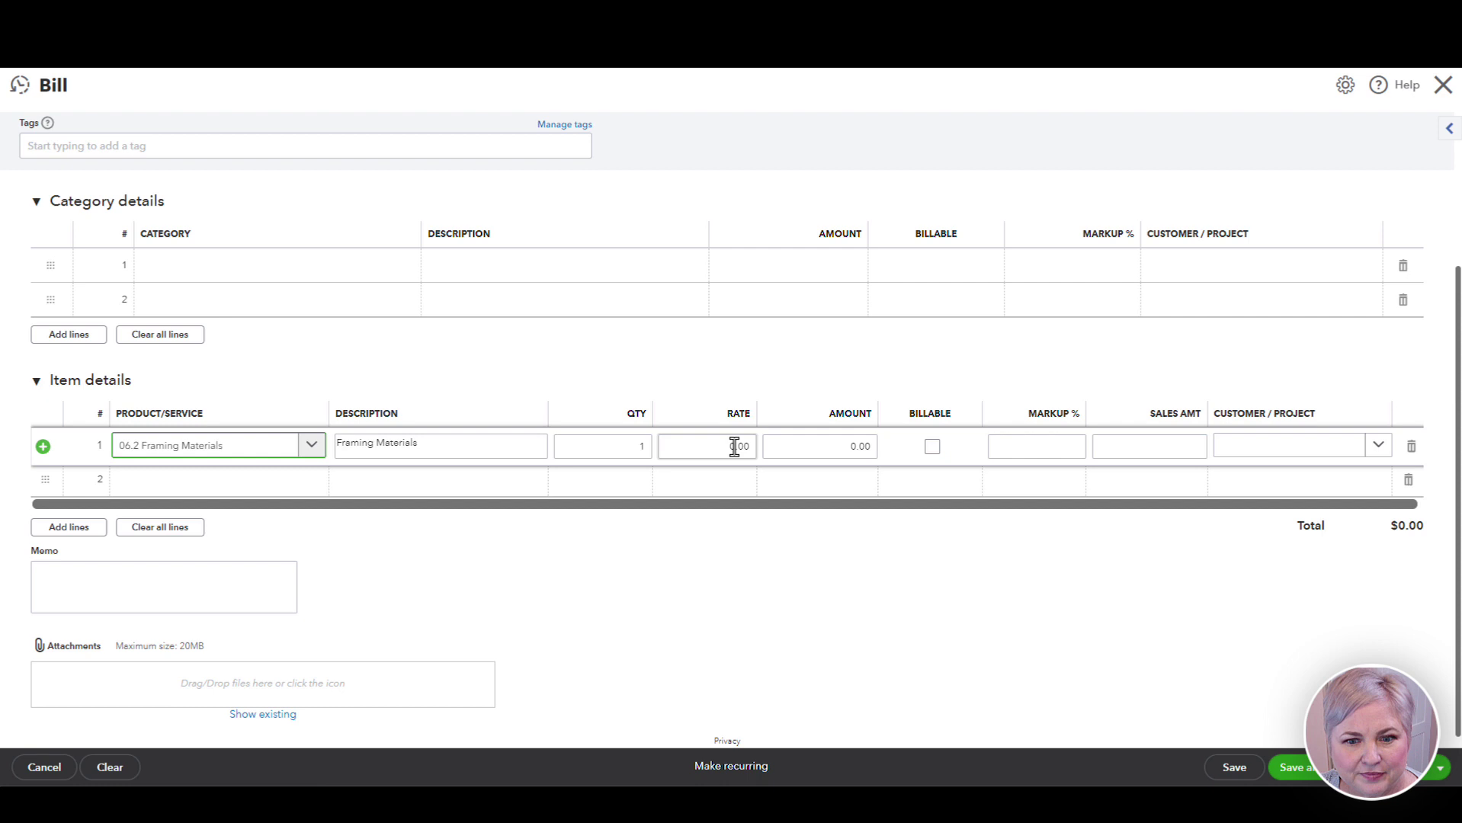
{"action": "left_click", "coordinate": [732, 446]}
{"action": "type", "text": "1200"}
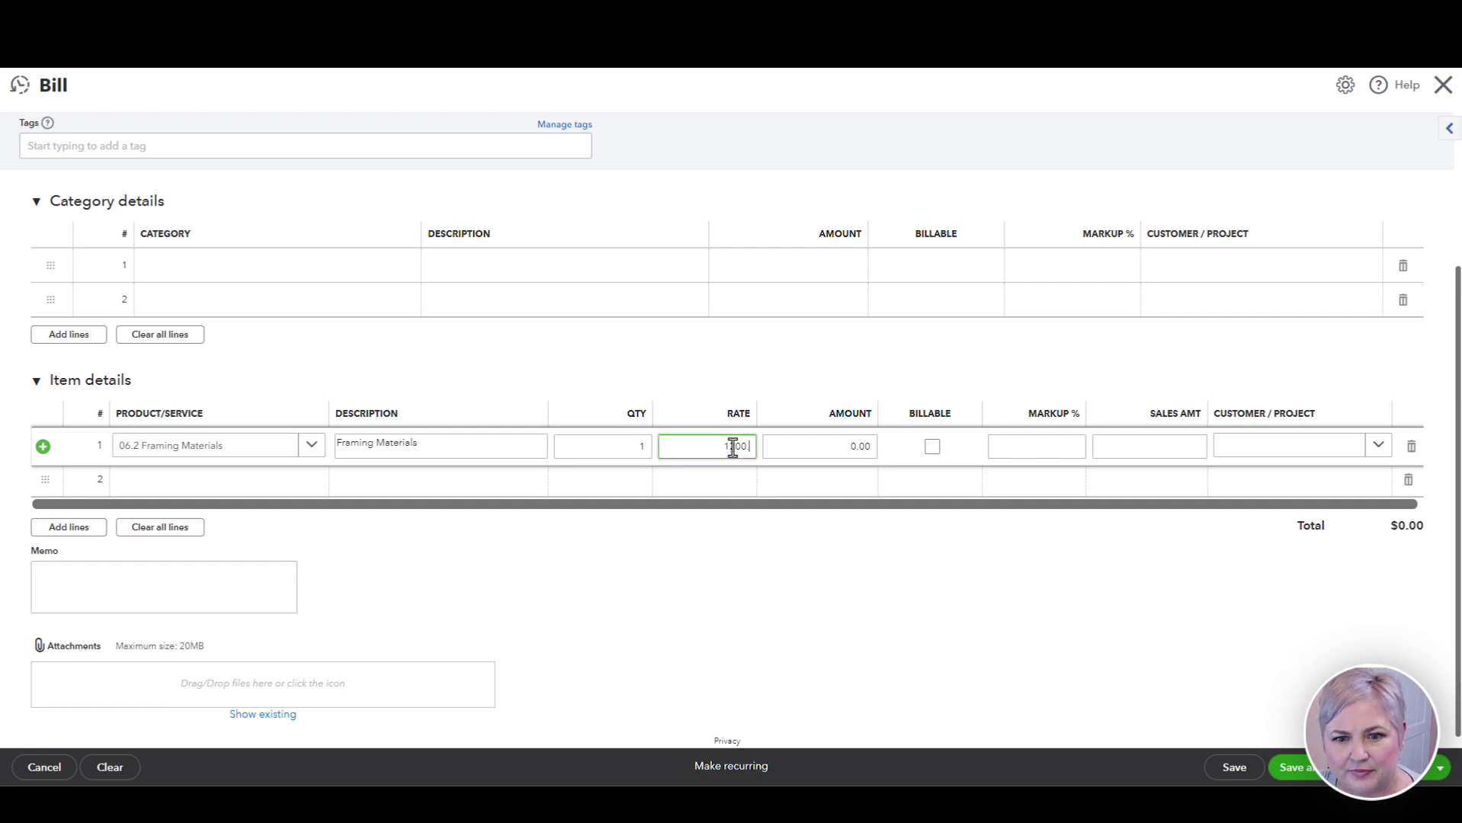
{"action": "key", "text": "Tab"}
{"action": "left_click", "coordinate": [1221, 451]}
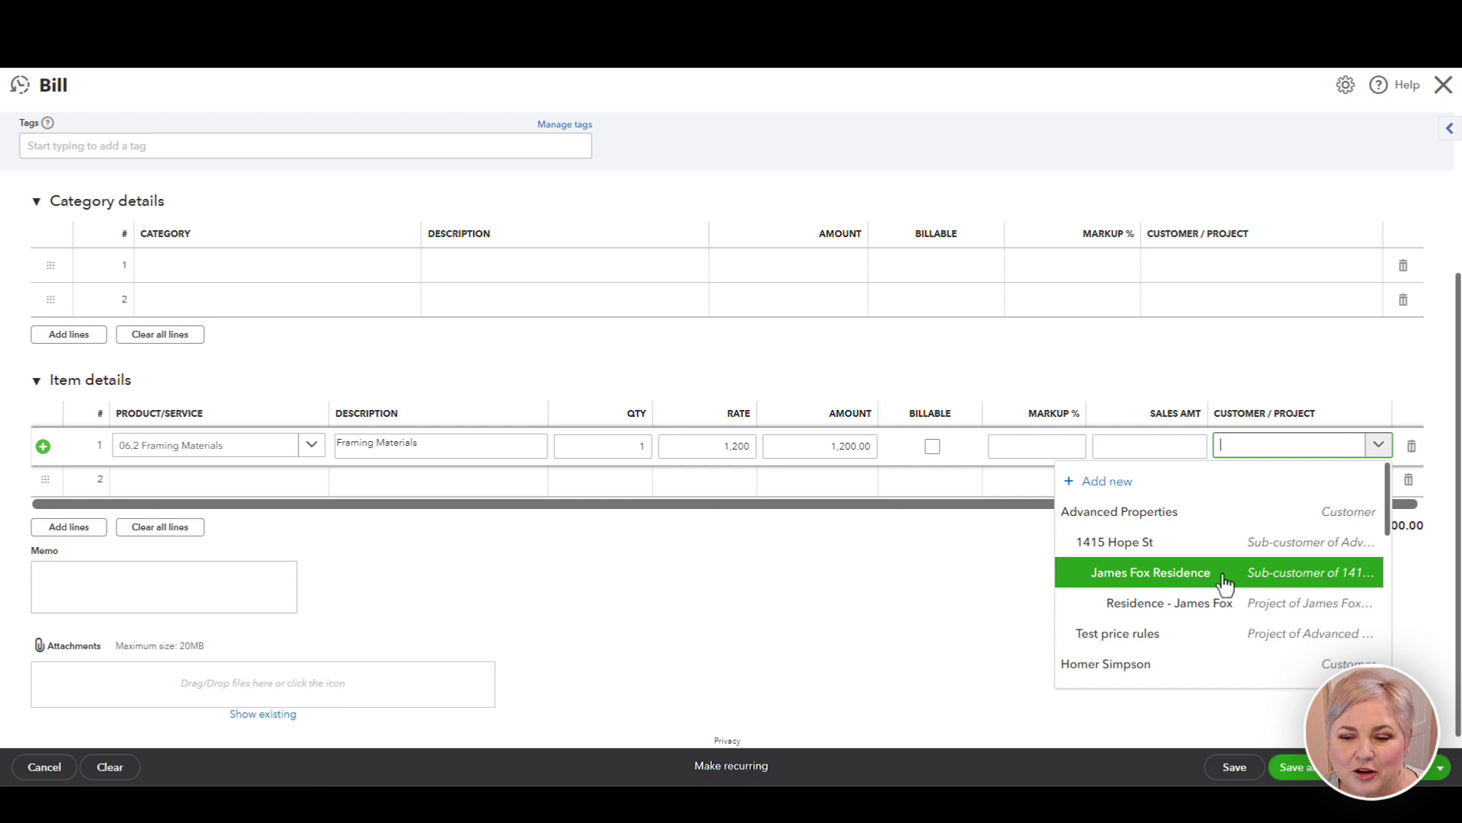
{"action": "left_click", "coordinate": [1224, 583]}
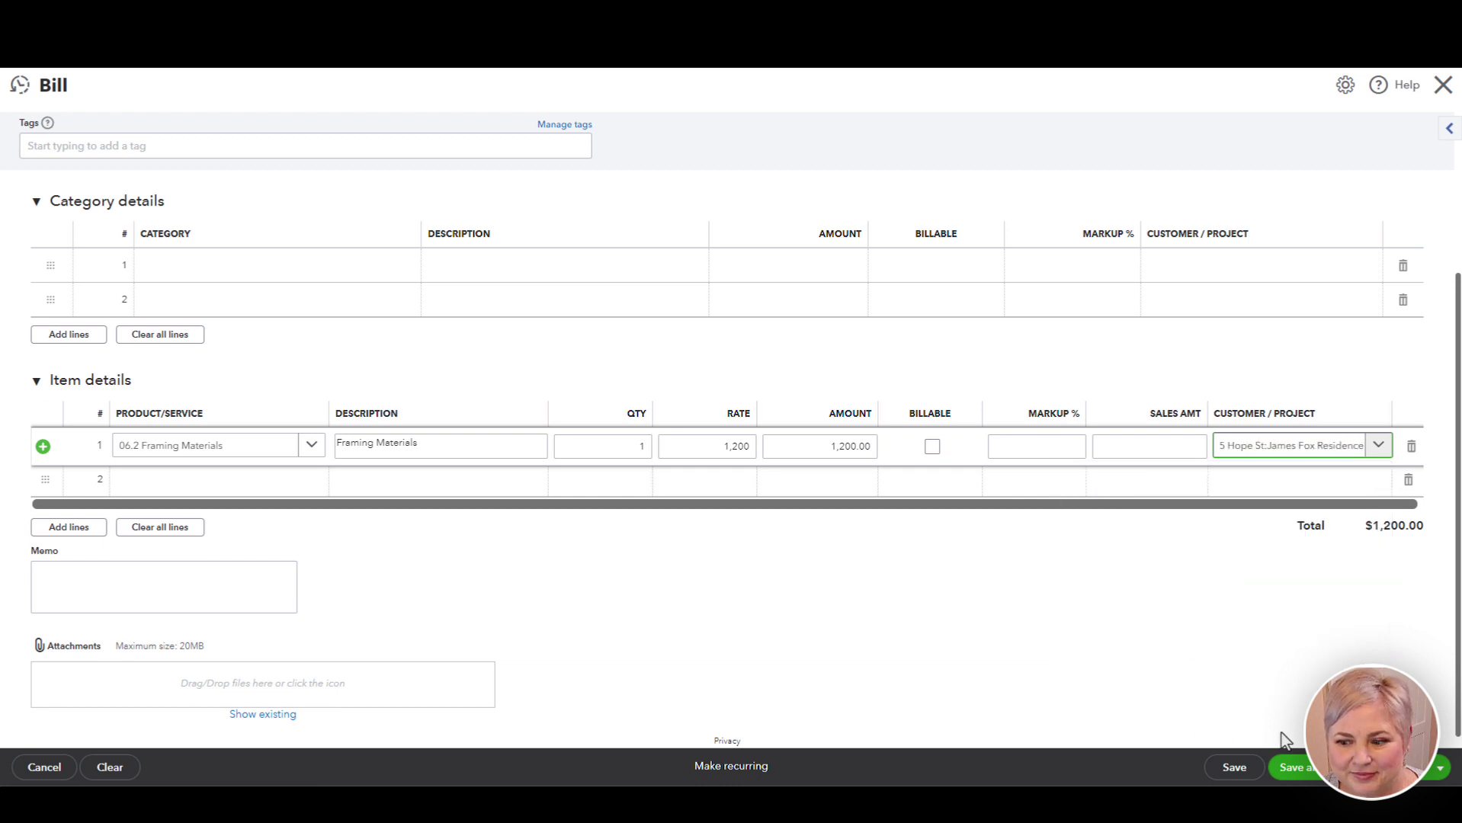
{"action": "left_click", "coordinate": [1439, 768]}
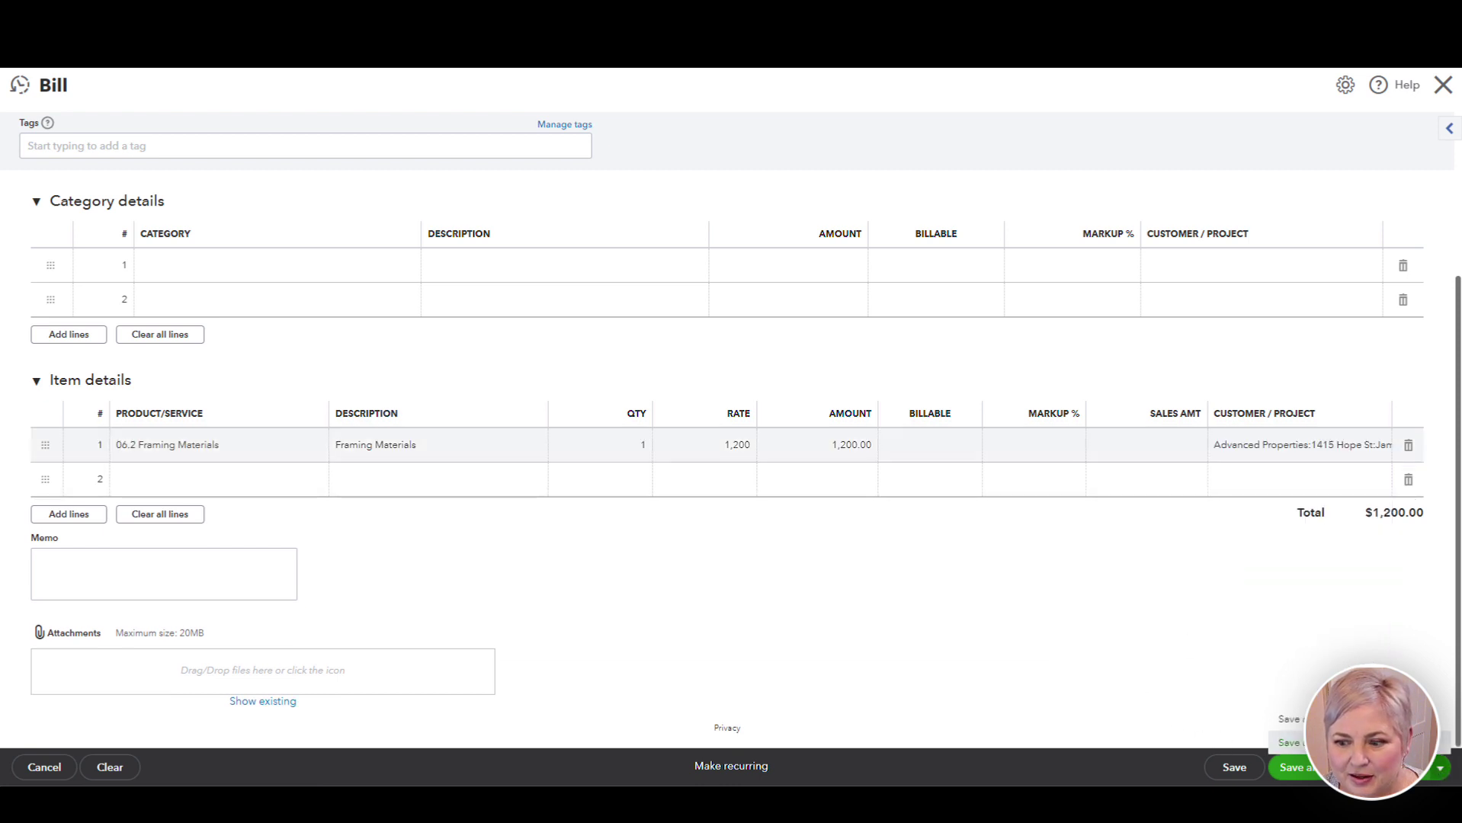
{"action": "left_click", "coordinate": [1289, 743]}
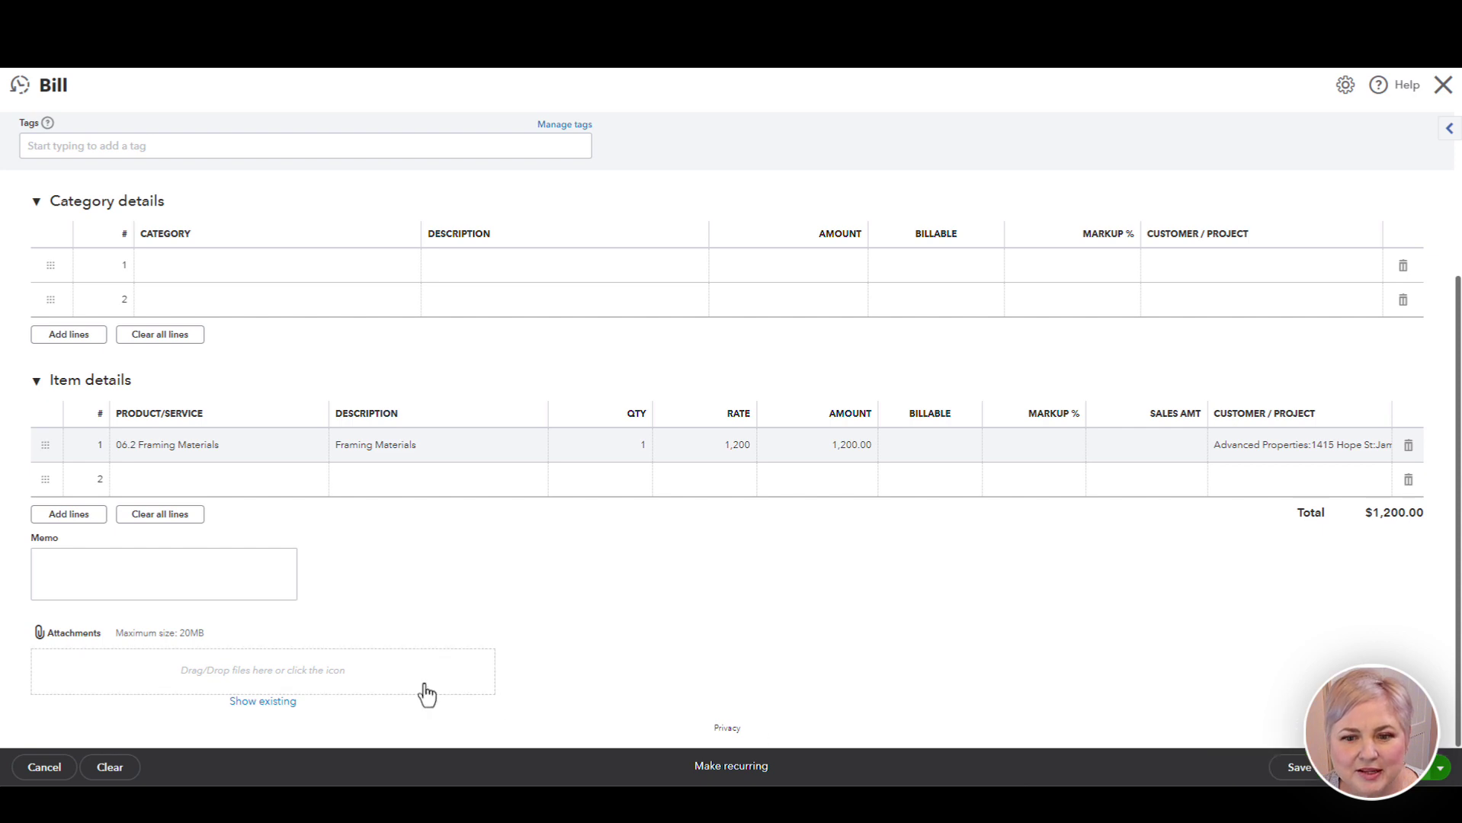